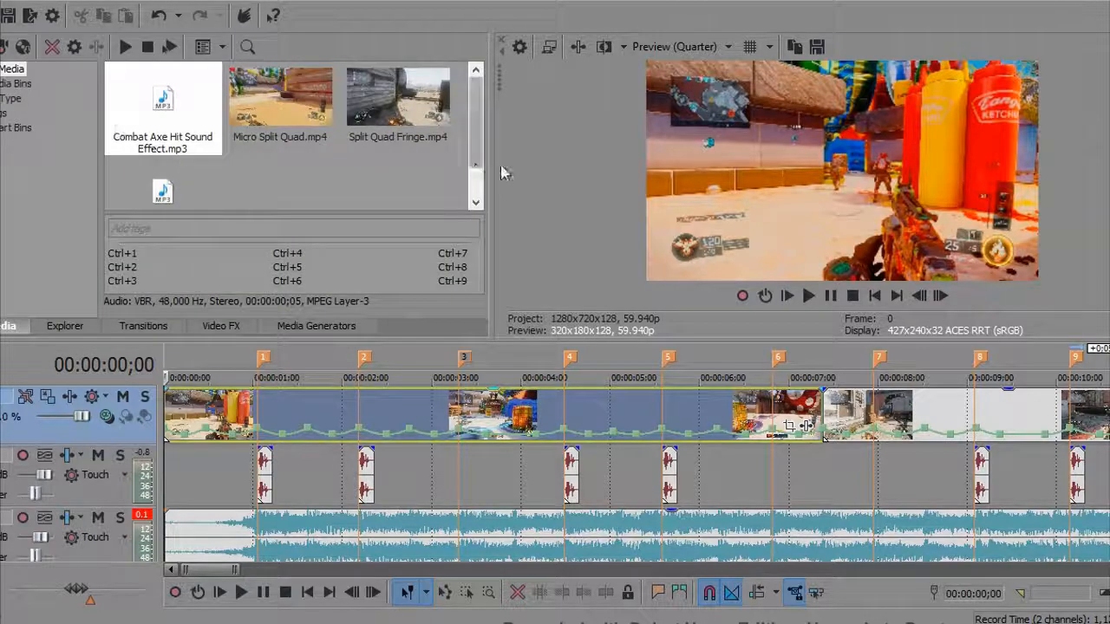
pyautogui.moveTo(503, 167); pyautogui.dragTo(514, 168)
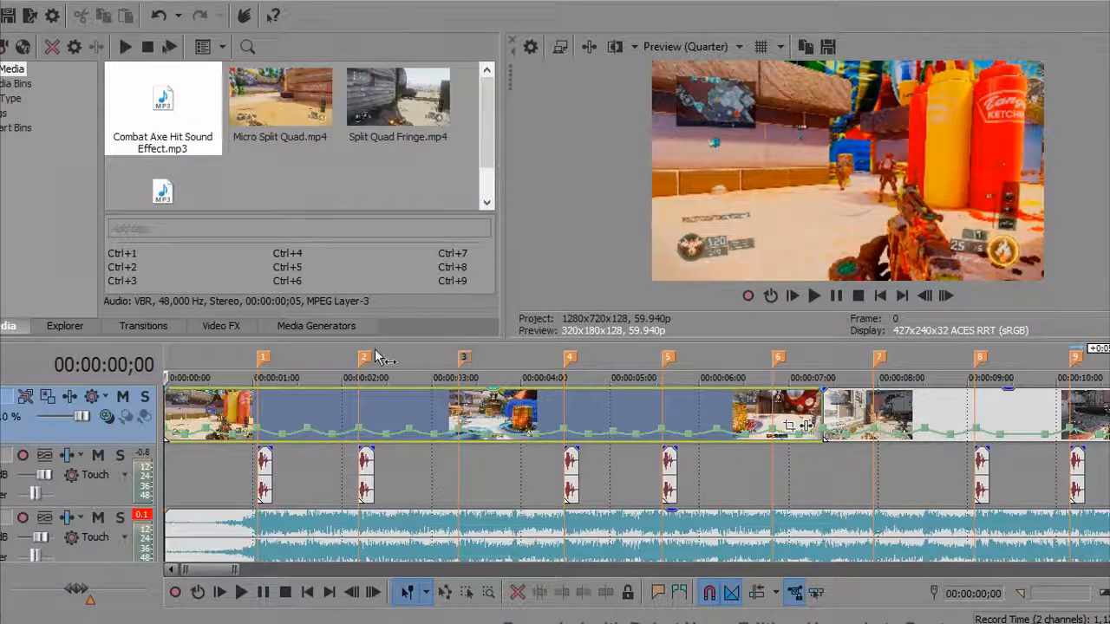
pyautogui.click(259, 416)
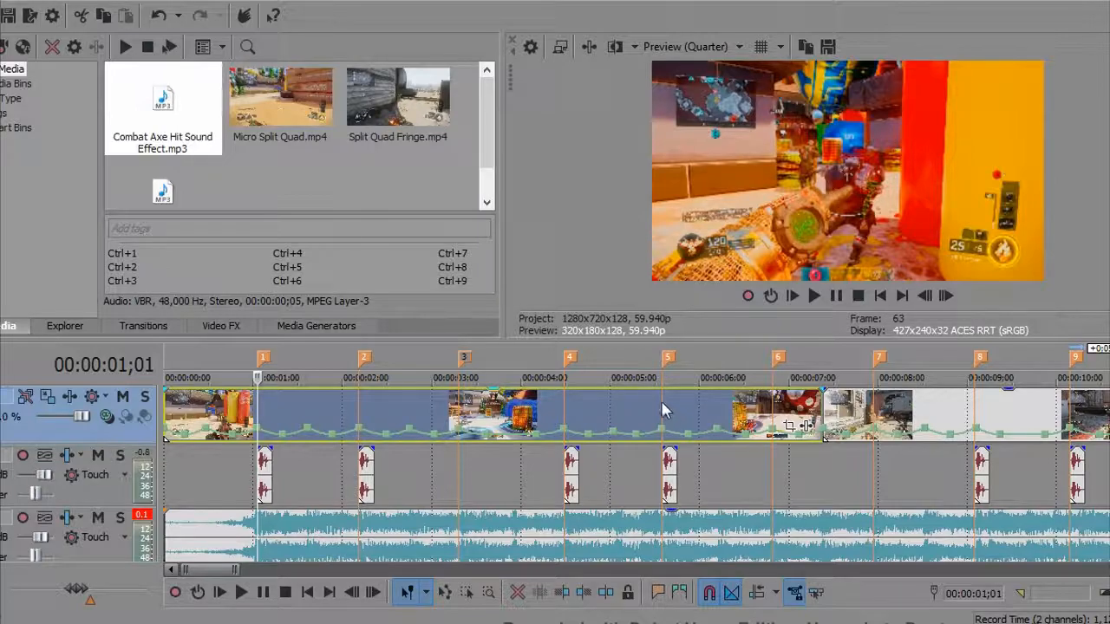
pyautogui.click(791, 426)
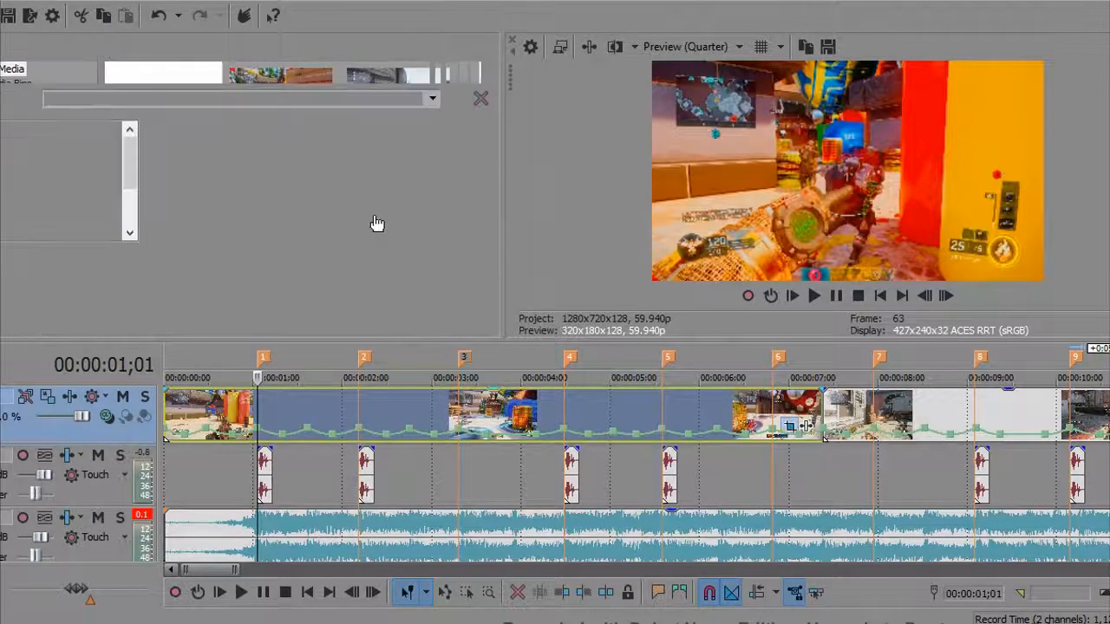
pyautogui.moveTo(321, 235); pyautogui.dragTo(358, 212)
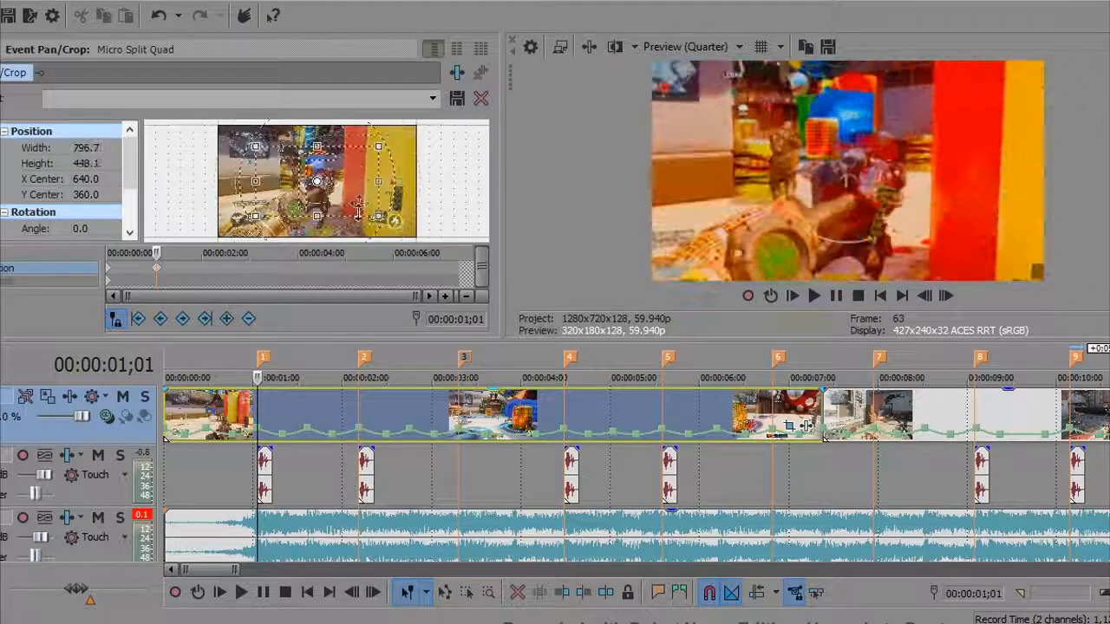
pyautogui.rightClick(365, 200)
pyautogui.click(392, 208)
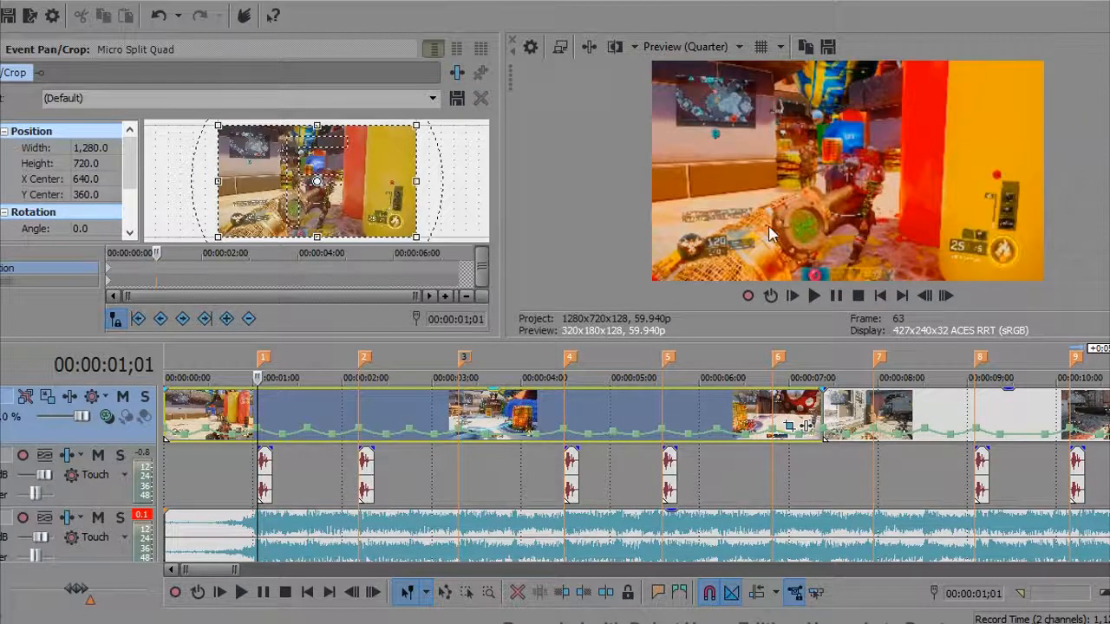
# Look at the first clip's frames at several of the numbered markers and near its start.
pyautogui.click(231, 409)
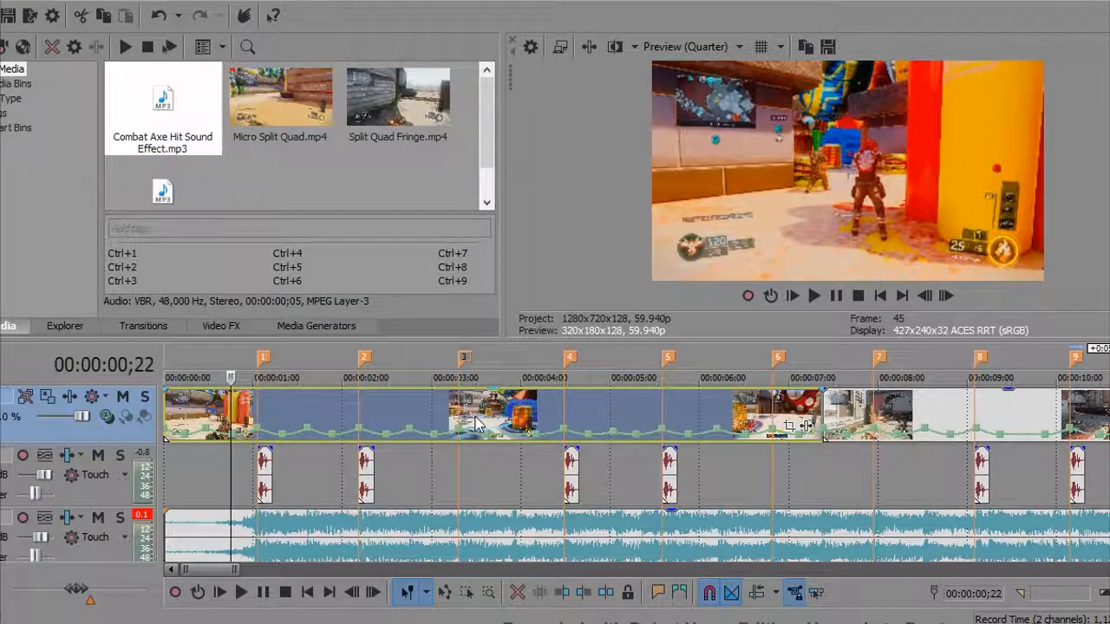
pyautogui.click(458, 414)
pyautogui.click(359, 400)
pyautogui.click(667, 398)
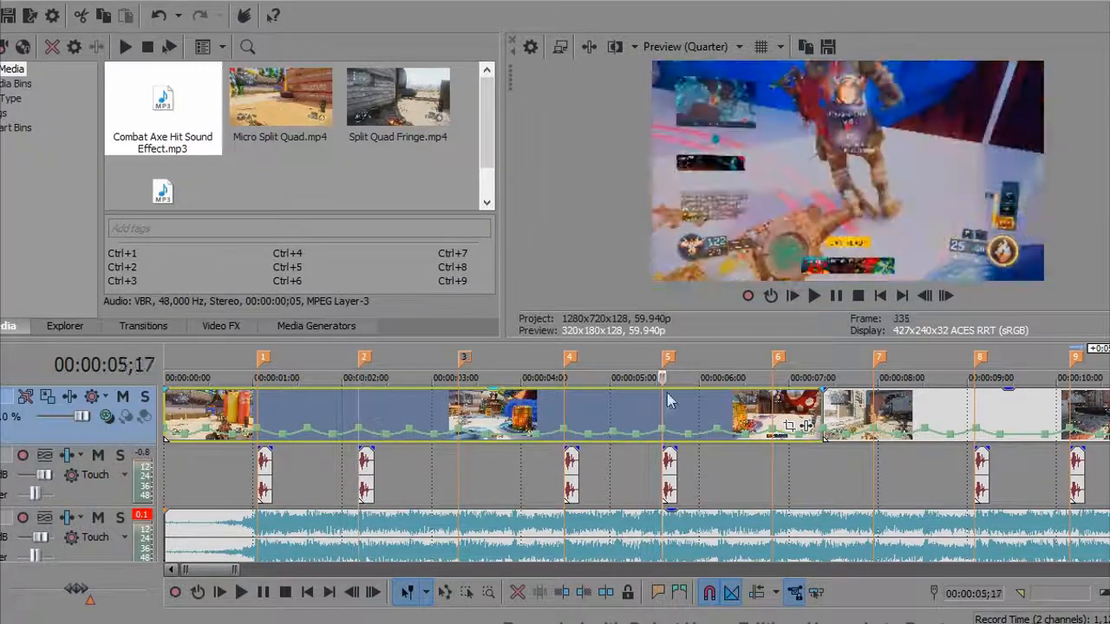
pyautogui.click(568, 411)
pyautogui.click(359, 413)
pyautogui.click(259, 400)
pyautogui.click(185, 418)
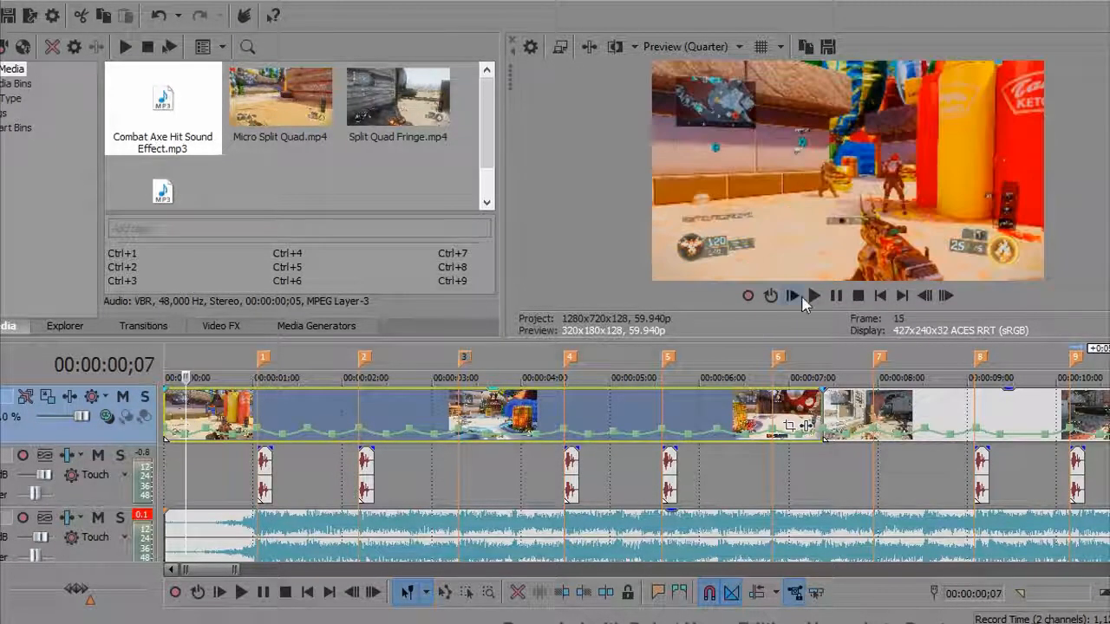
# Play the first clip twice from before marker 1 to preview how the kills line up with the markers.
pyautogui.click(814, 297)
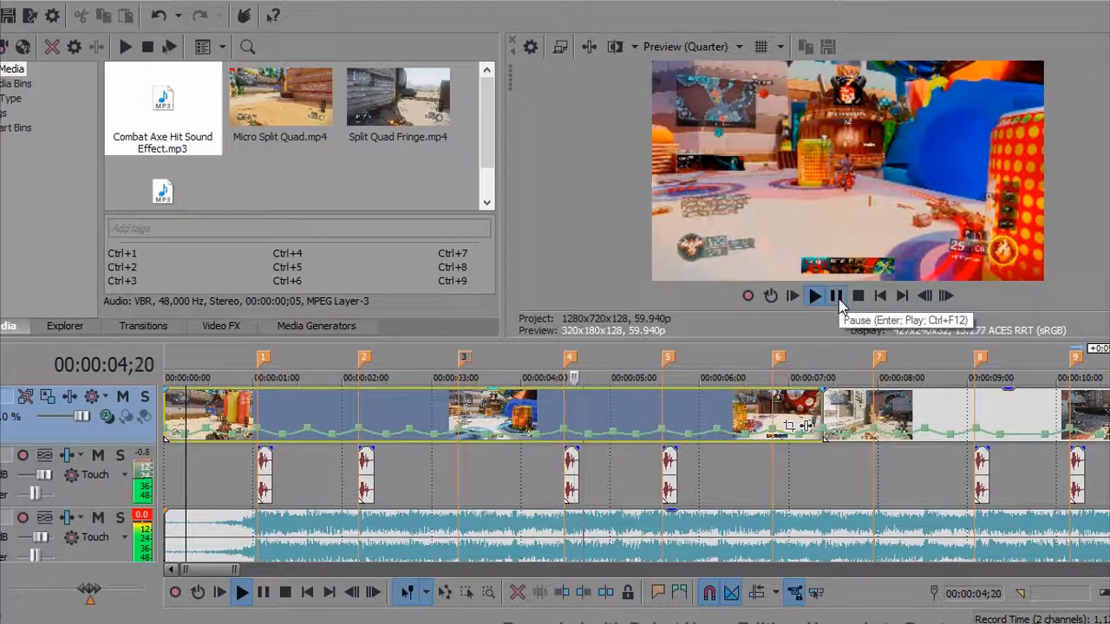
pyautogui.click(836, 296)
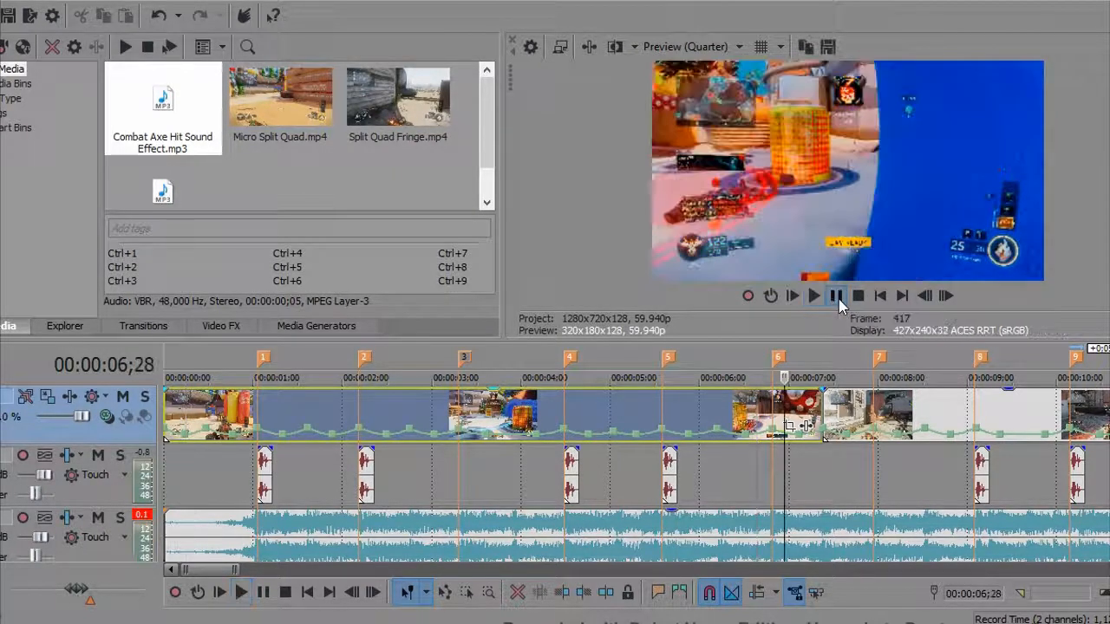
pyautogui.click(257, 417)
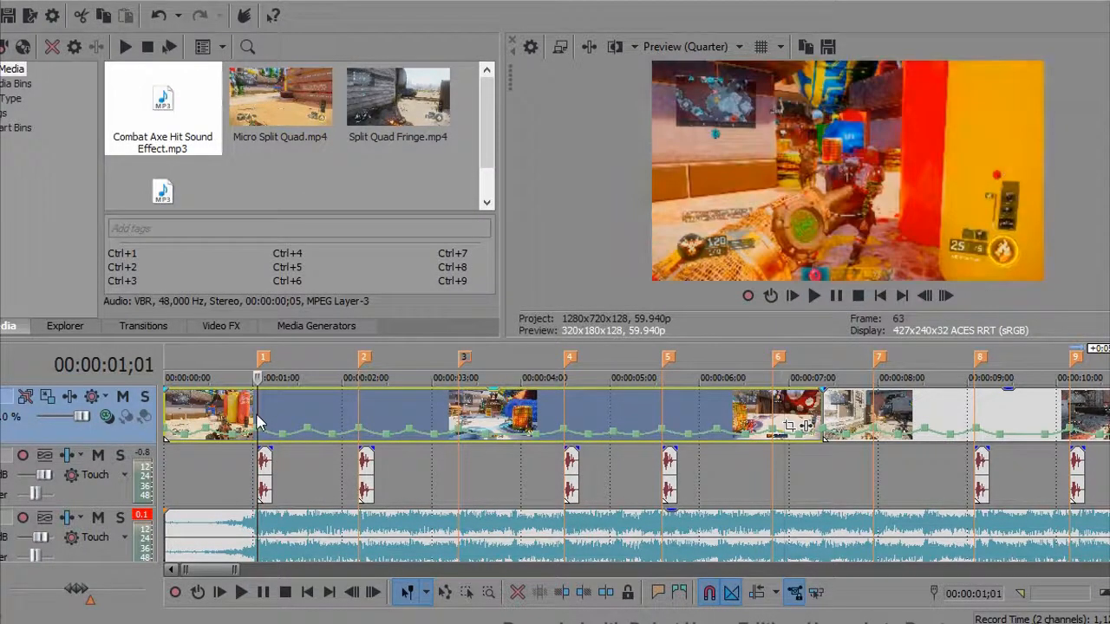
pyautogui.click(224, 418)
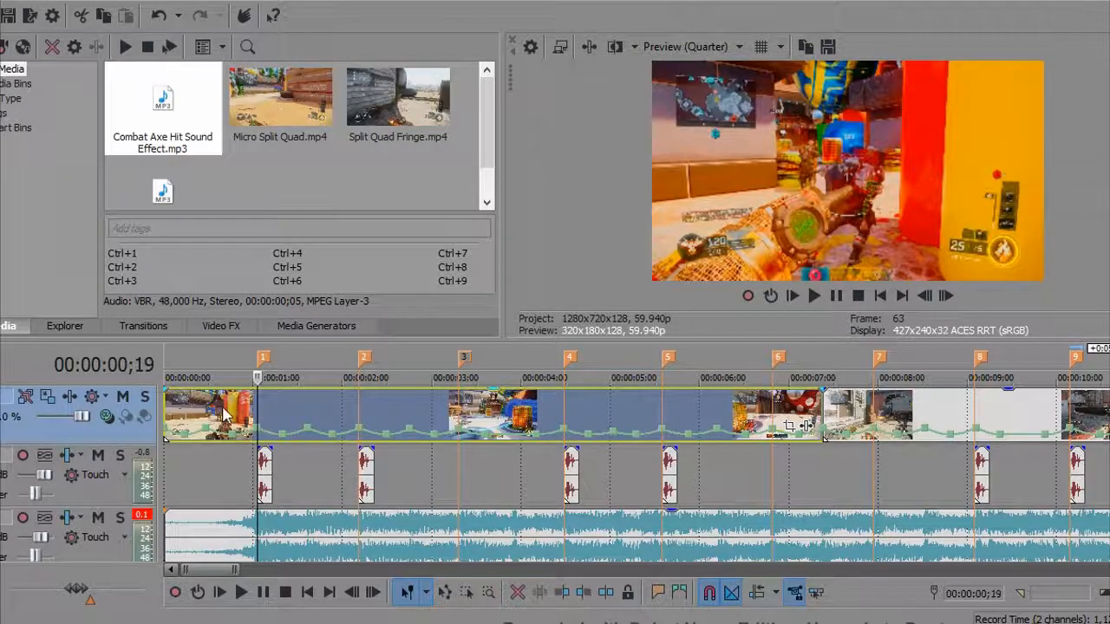
pyautogui.click(820, 297)
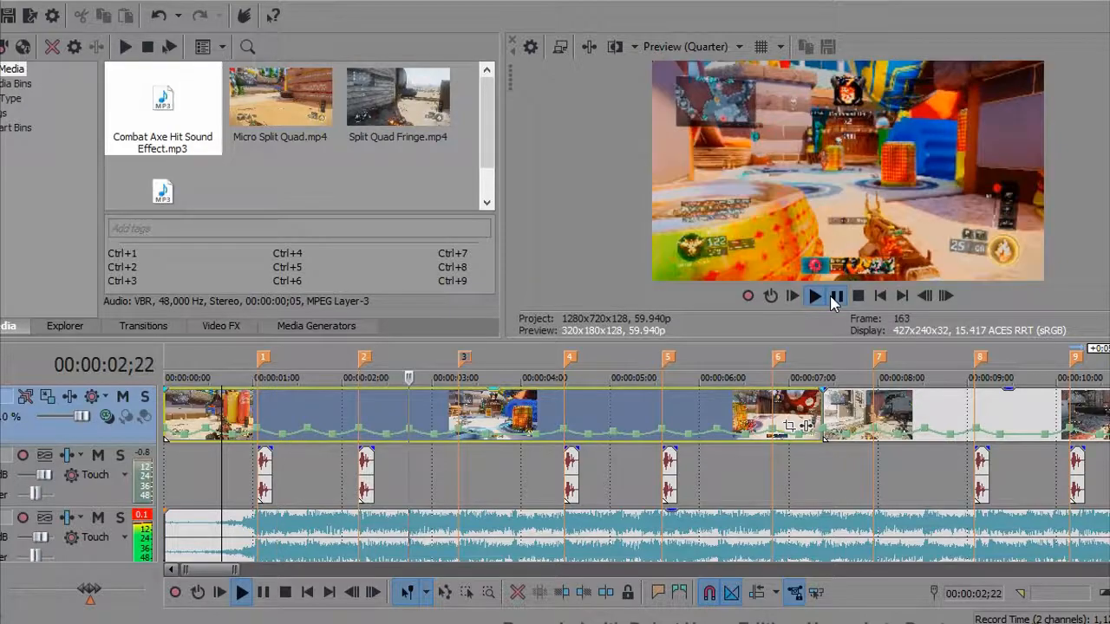
pyautogui.click(835, 296)
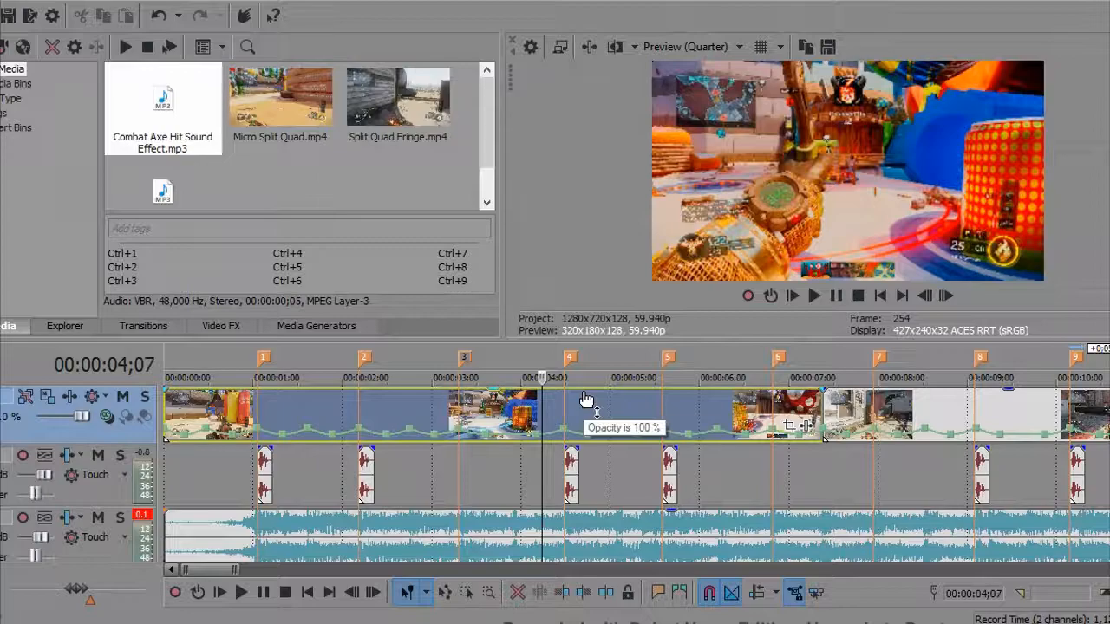
# Open Event Pan/Crop for the first clip at marker 1 and tighten the centred crop to about 1,154 wide.
pyautogui.click(263, 395)
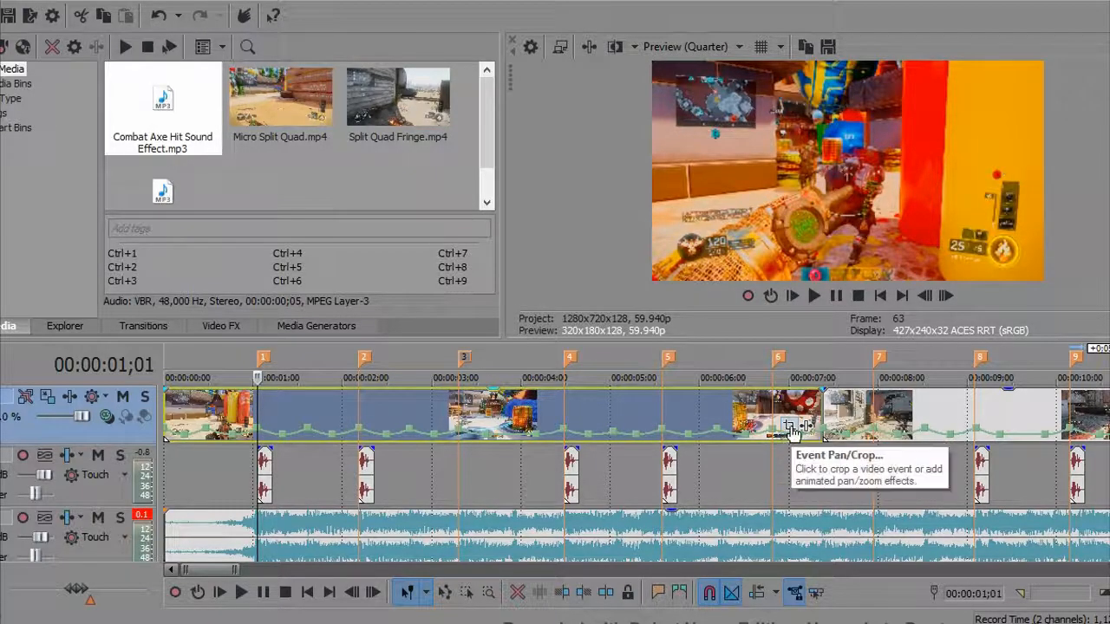
pyautogui.rightClick(478, 418)
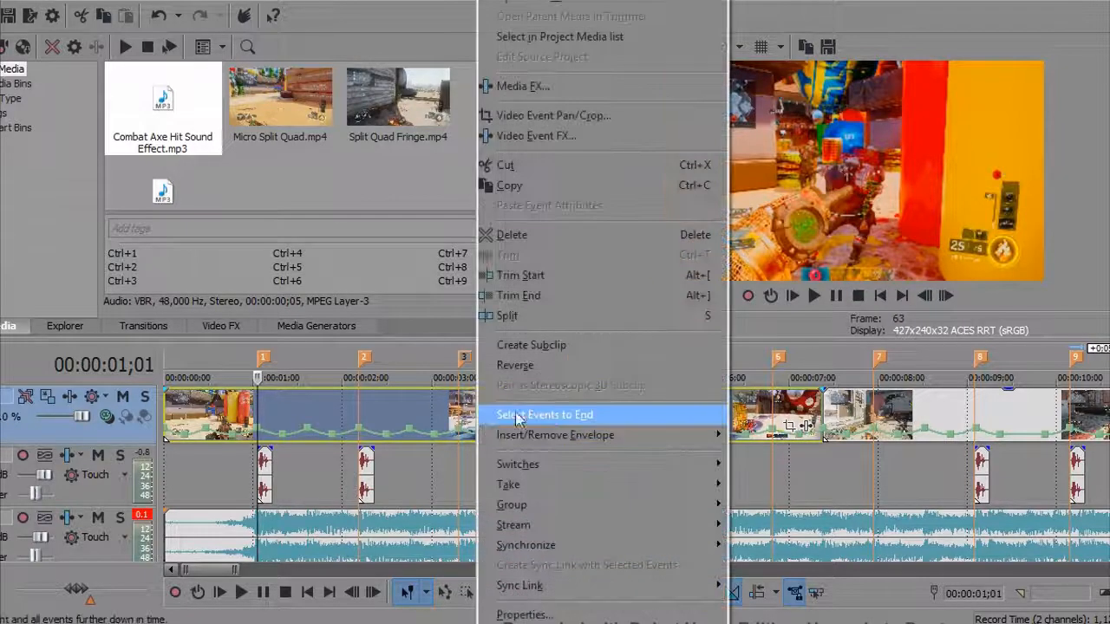
pyautogui.click(539, 118)
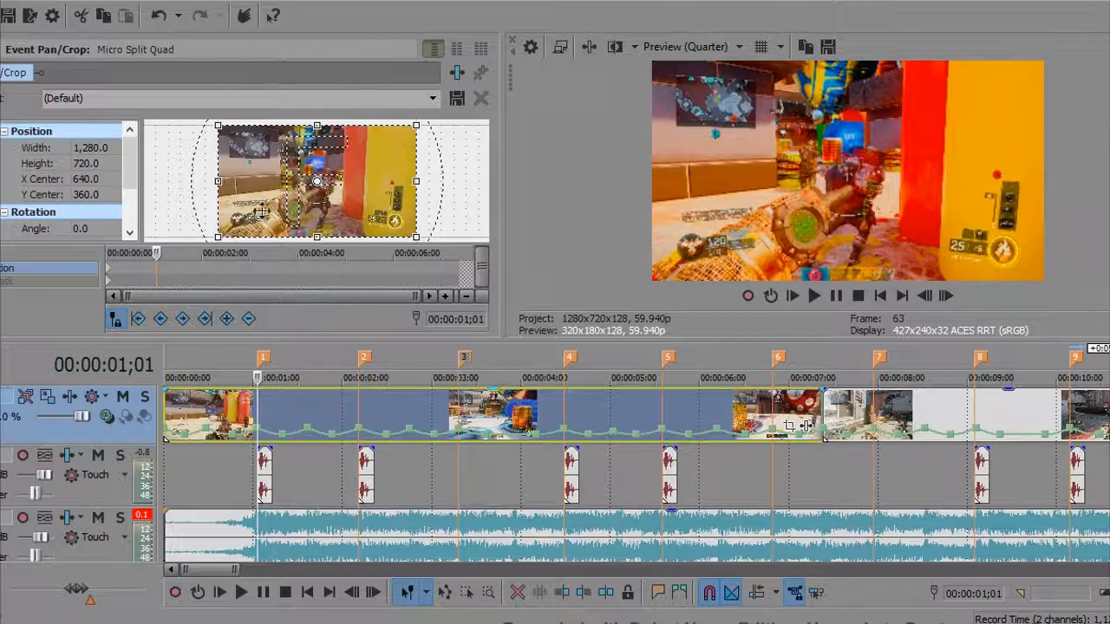
pyautogui.moveTo(219, 179)
pyautogui.mouseDown()
pyautogui.moveTo(254, 179)
pyautogui.moveTo(222, 177)
pyautogui.mouseUp()
pyautogui.moveTo(223, 176); pyautogui.dragTo(229, 176)
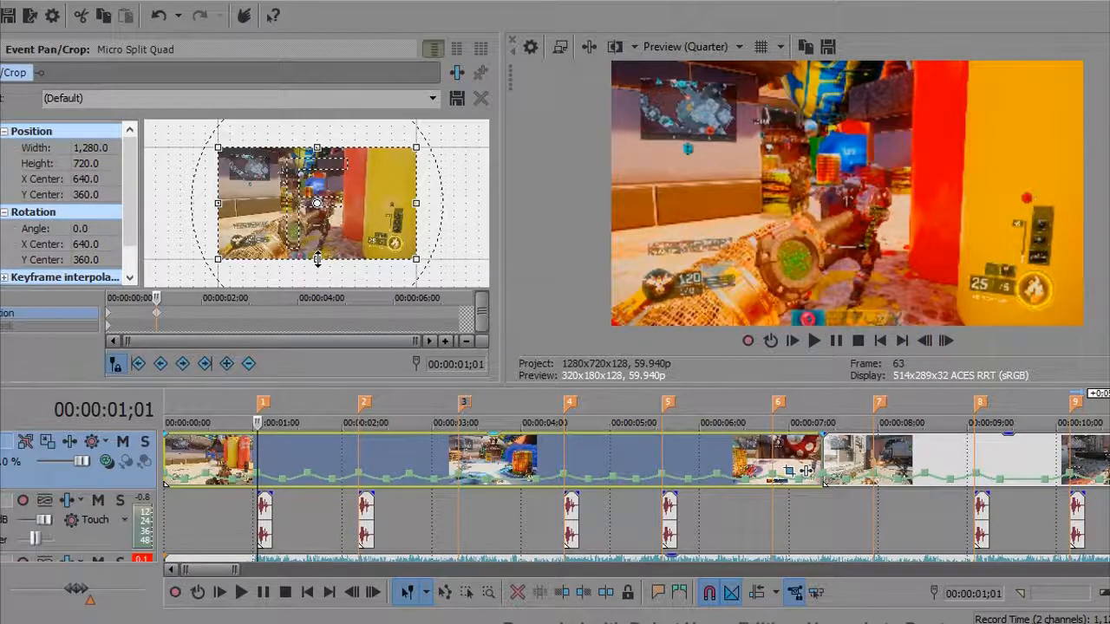
pyautogui.moveTo(319, 259); pyautogui.dragTo(319, 251)
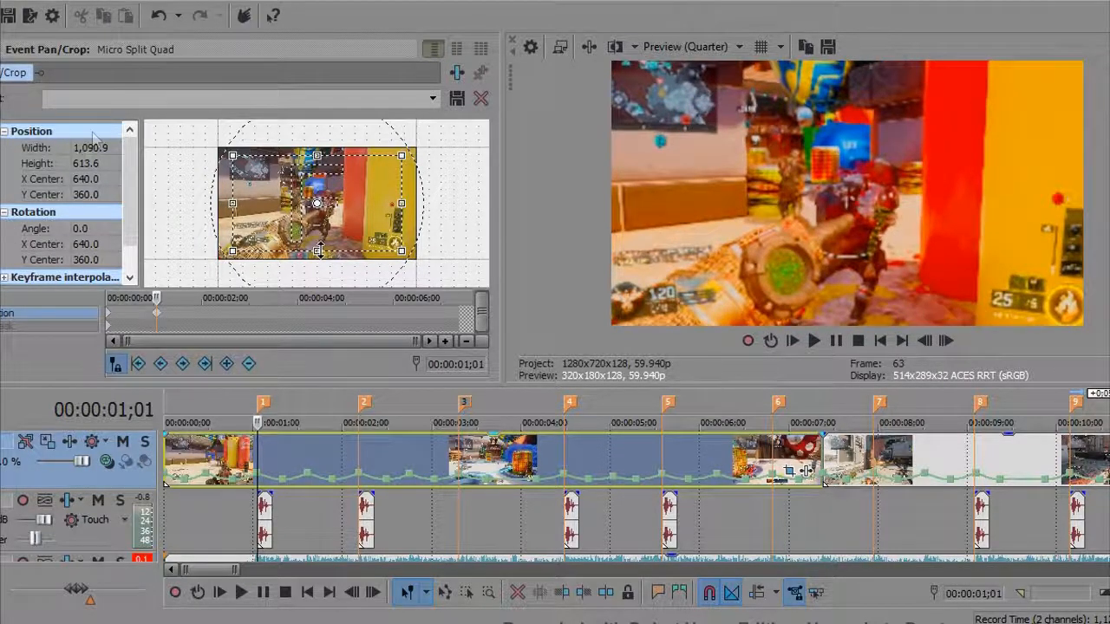
pyautogui.moveTo(317, 250); pyautogui.dragTo(319, 252)
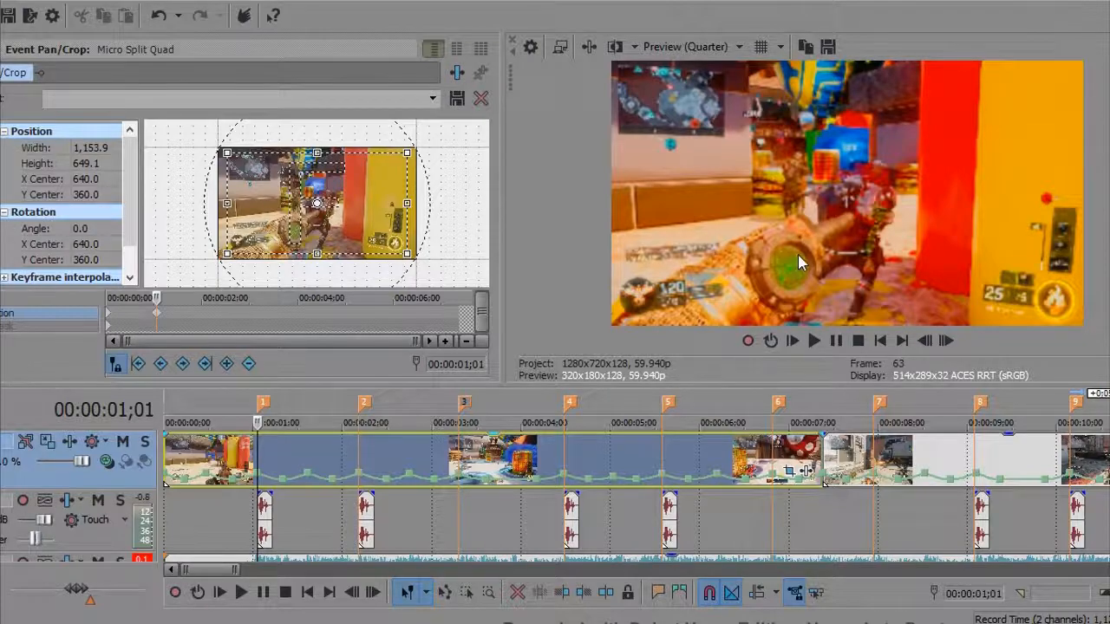
# Restore the crop to the full 1,280 × 720 frame one frame before marker 1.
pyautogui.click(353, 593)
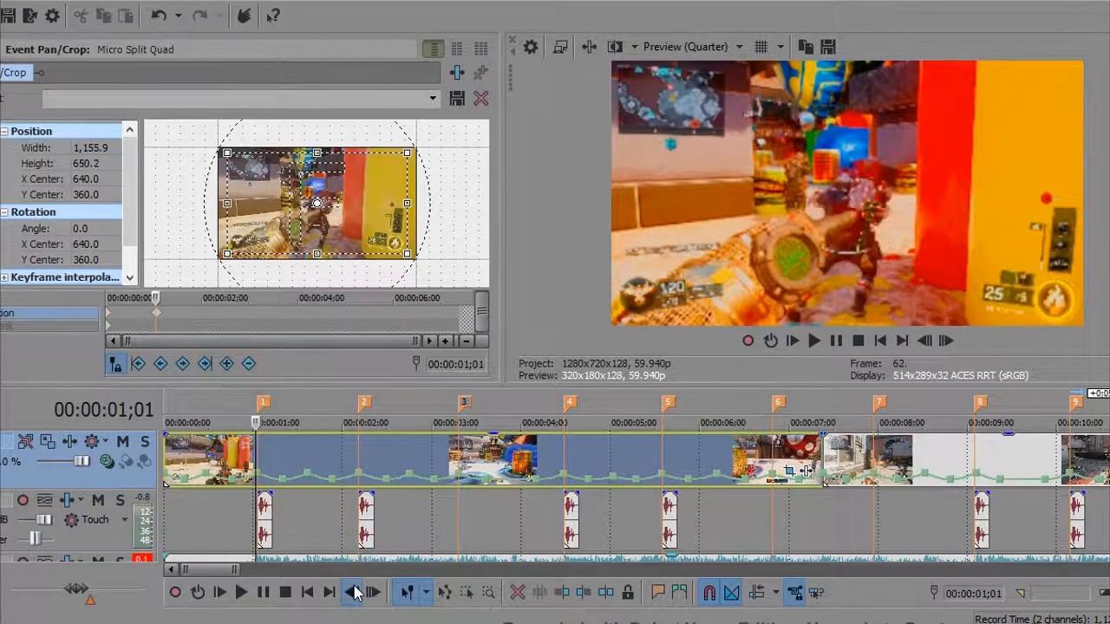
pyautogui.rightClick(287, 226)
pyautogui.click(316, 239)
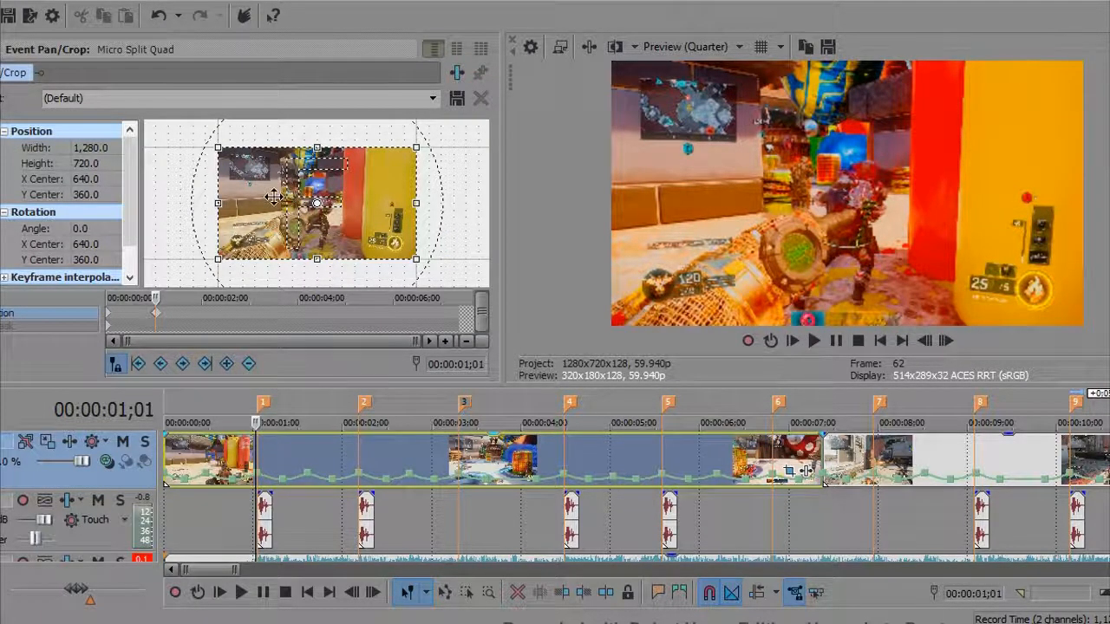
# Examine the crop at the clip's start keyframe and the width value at the marker 1 keyframe.
pyautogui.click(108, 314)
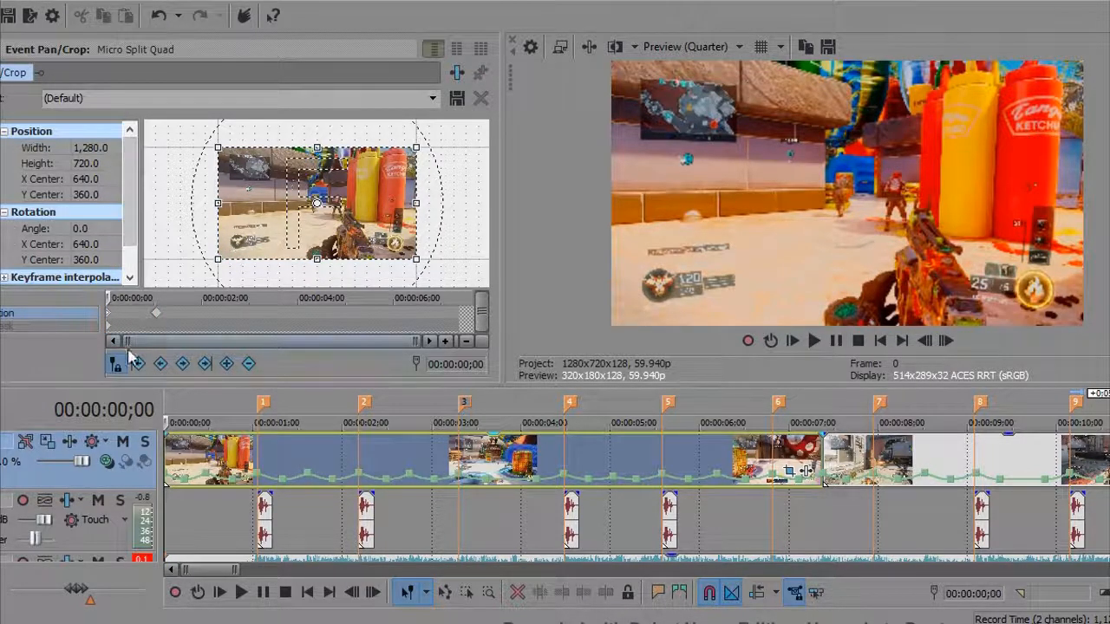
pyautogui.click(161, 318)
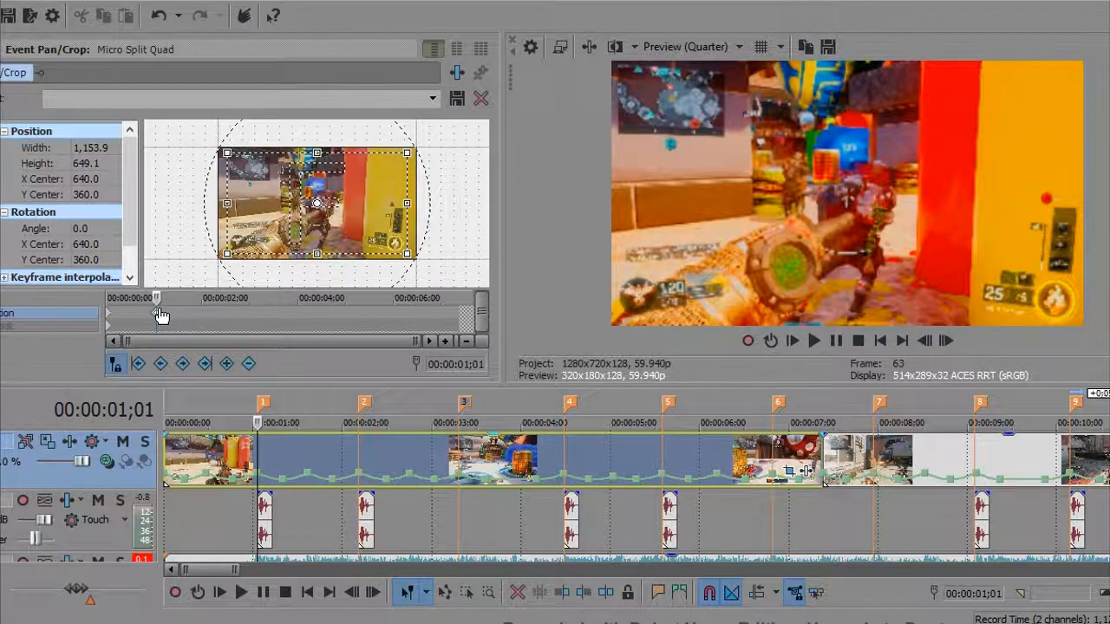
pyautogui.click(93, 149)
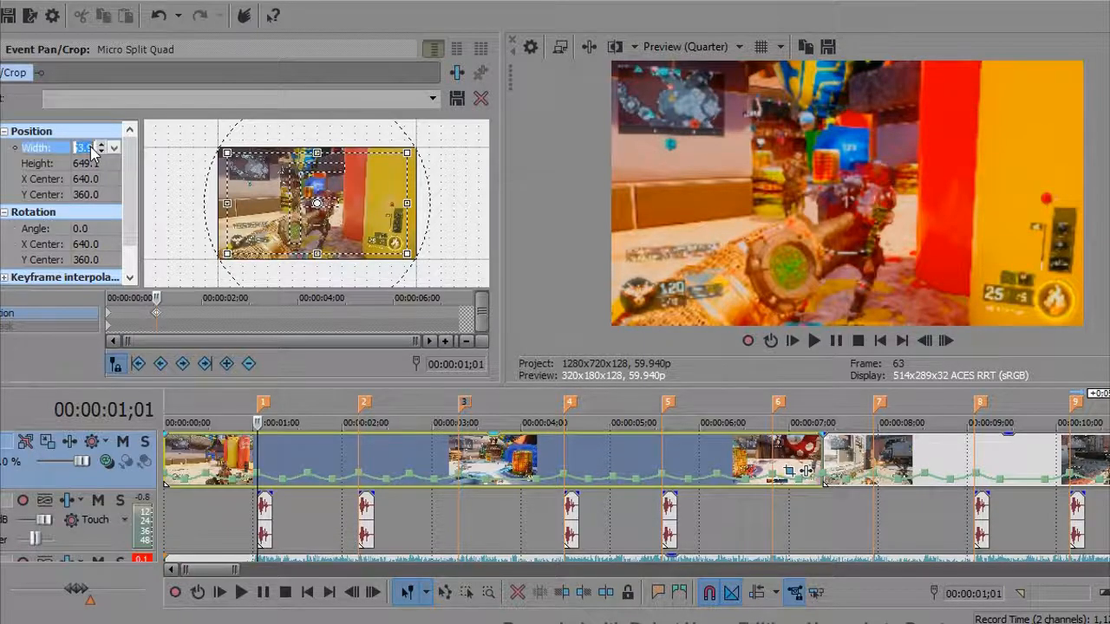
pyautogui.click(88, 148)
pyautogui.click(296, 197)
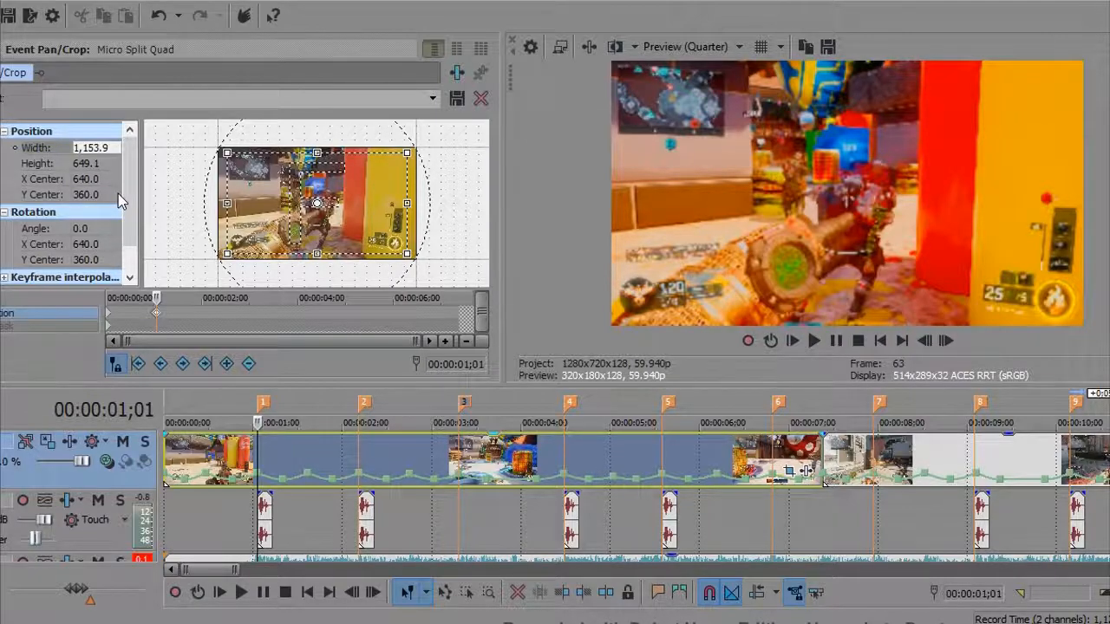
# Tighten the crop at marker 2 to about 1,133 wide and restore the full frame one frame before it.
pyautogui.click(360, 451)
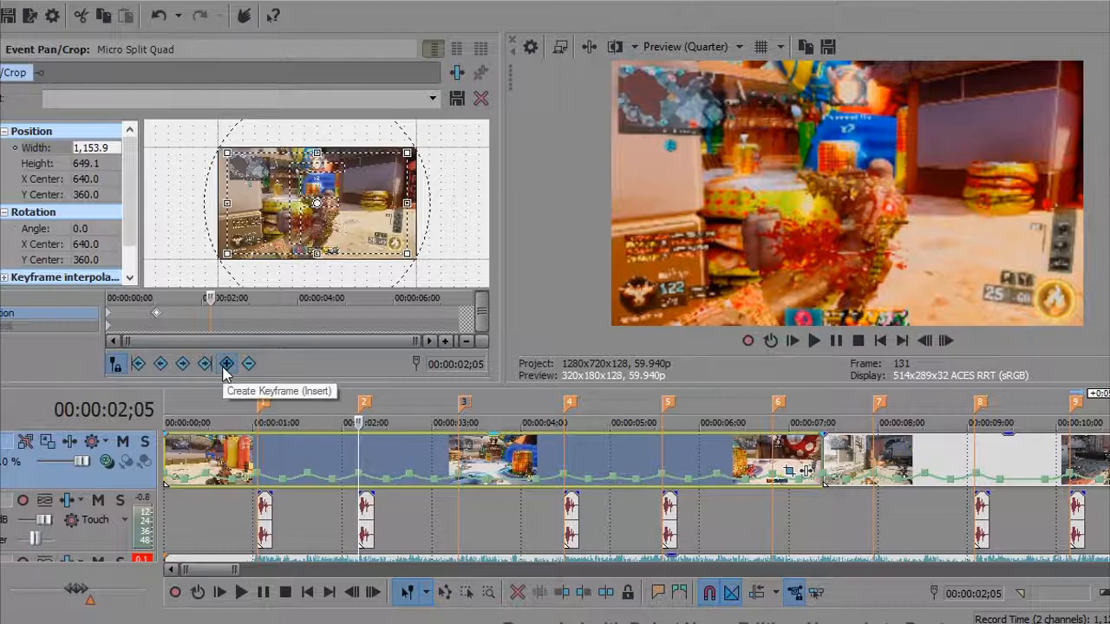
pyautogui.moveTo(319, 254); pyautogui.dragTo(320, 251)
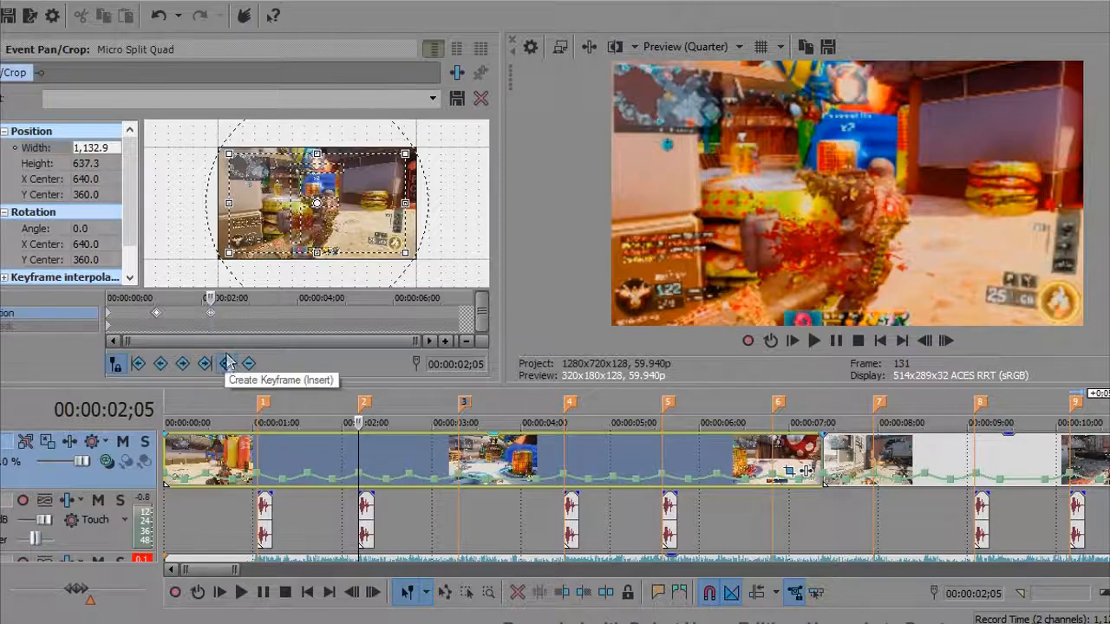
pyautogui.click(353, 595)
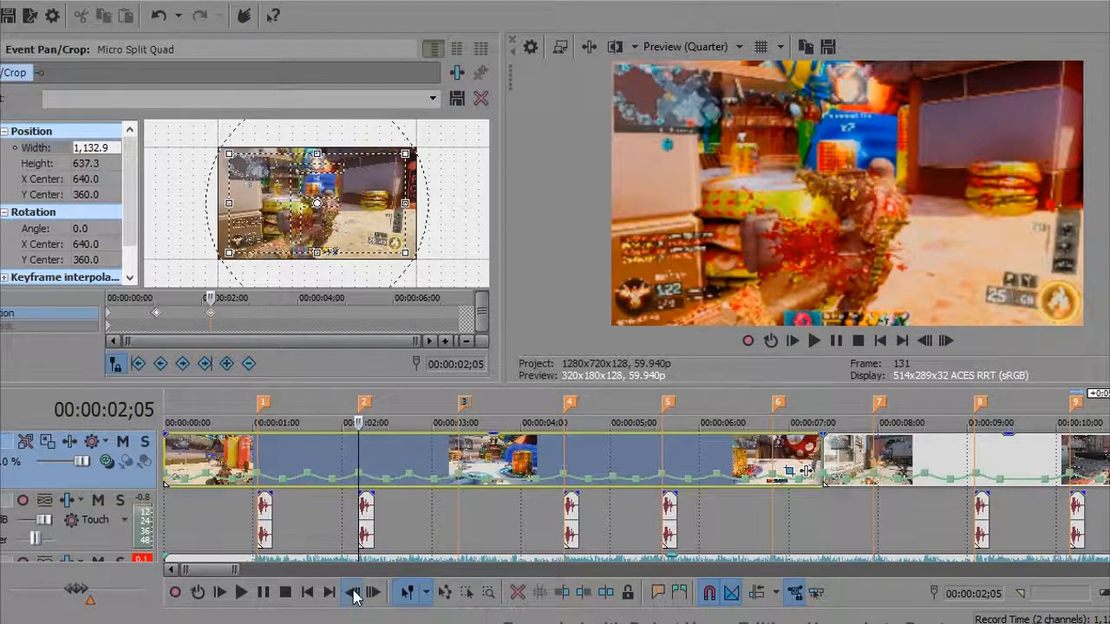
pyautogui.rightClick(268, 240)
pyautogui.click(278, 257)
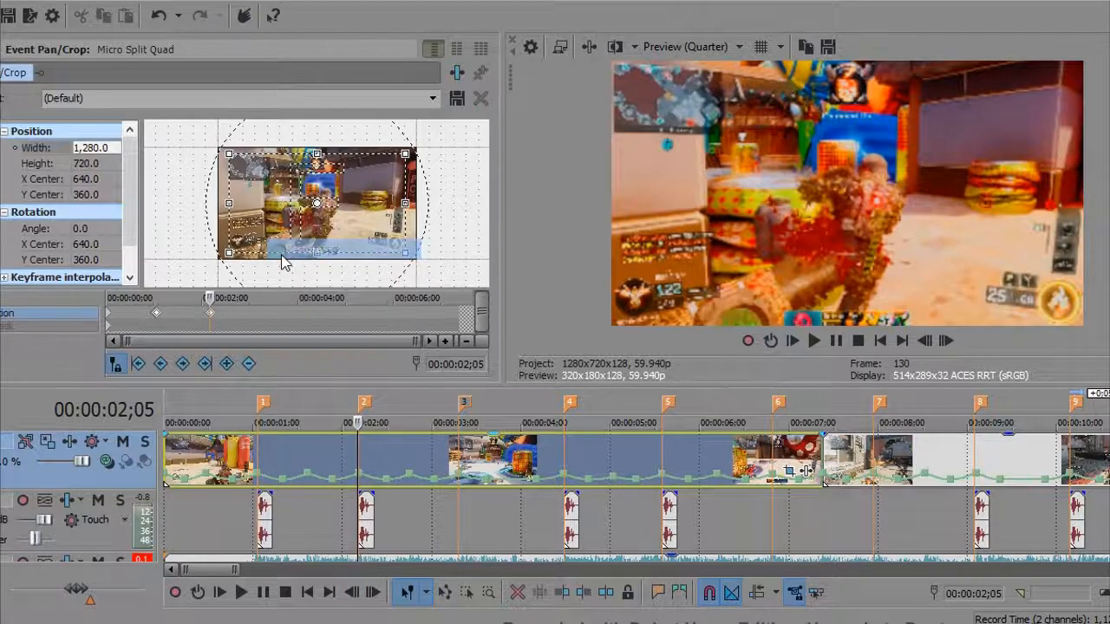
# Change the crop at marker 3 to about 1,196 wide and restore the full frame one frame before it.
pyautogui.click(460, 459)
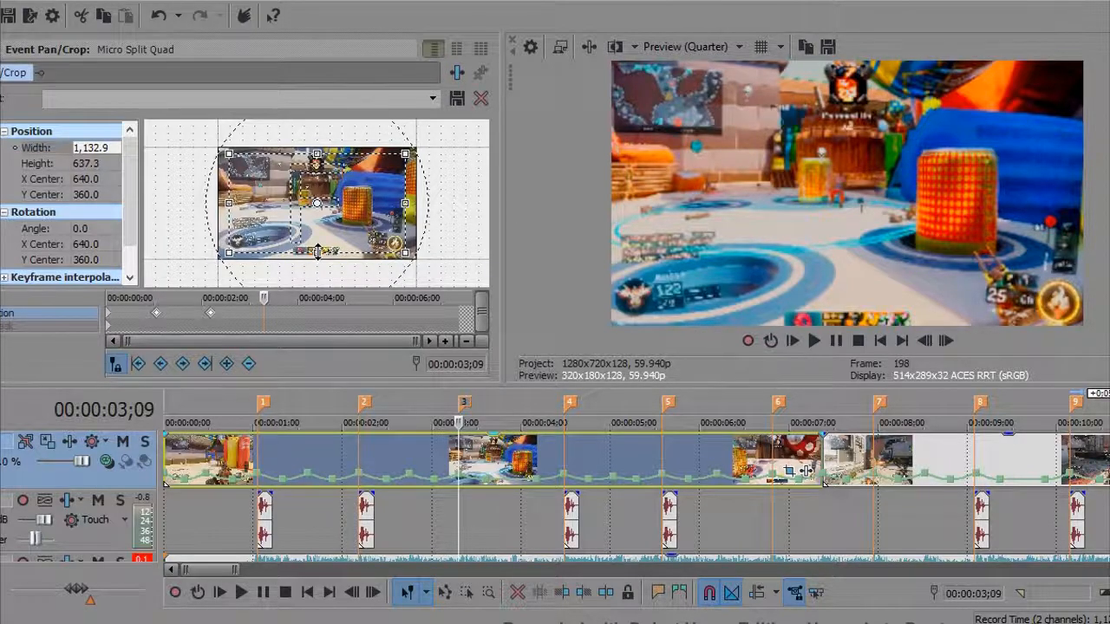
pyautogui.moveTo(317, 251); pyautogui.dragTo(319, 255)
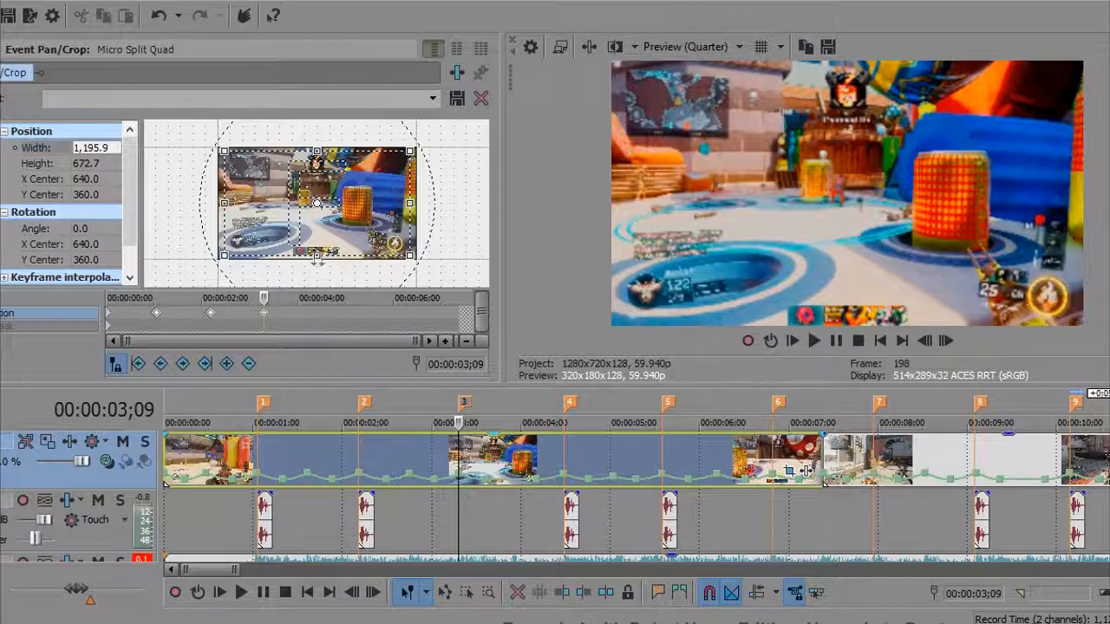
pyautogui.click(95, 150)
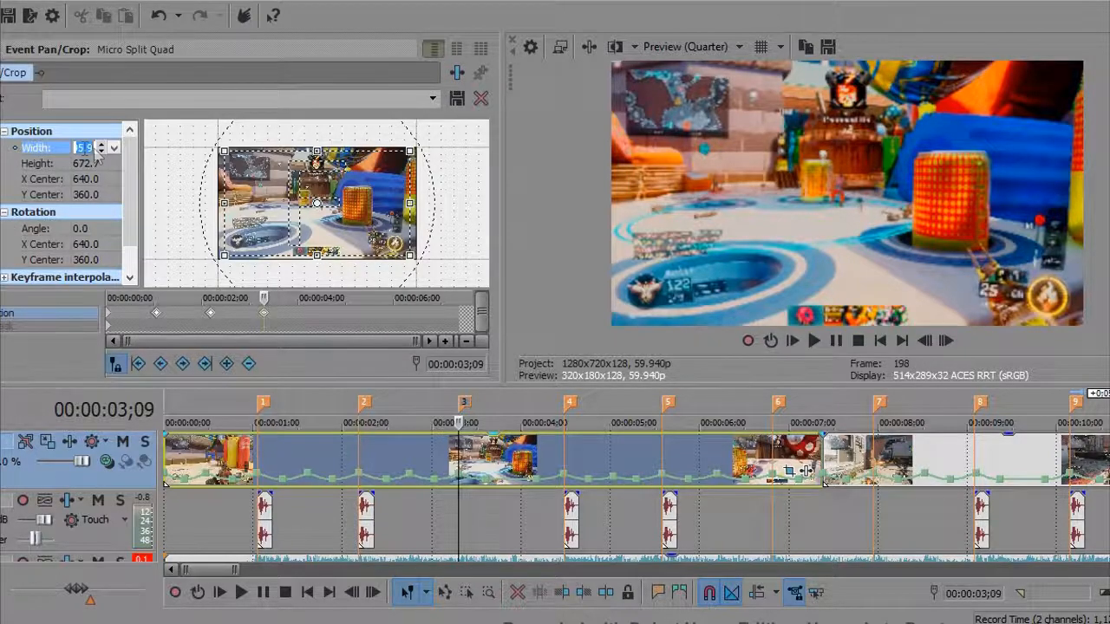
pyautogui.click(85, 163)
pyautogui.click(85, 149)
pyautogui.click(351, 592)
pyautogui.rightClick(291, 252)
pyautogui.click(305, 265)
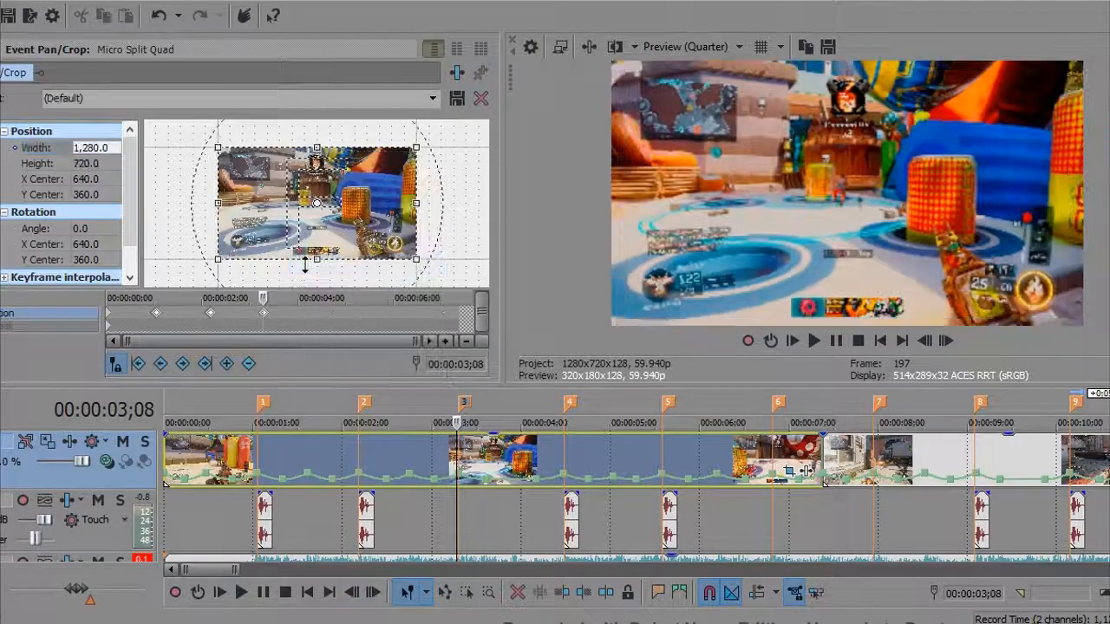
# Tighten the crop at marker 4 to about 1,112 wide and restore the full frame one frame before it.
pyautogui.click(566, 464)
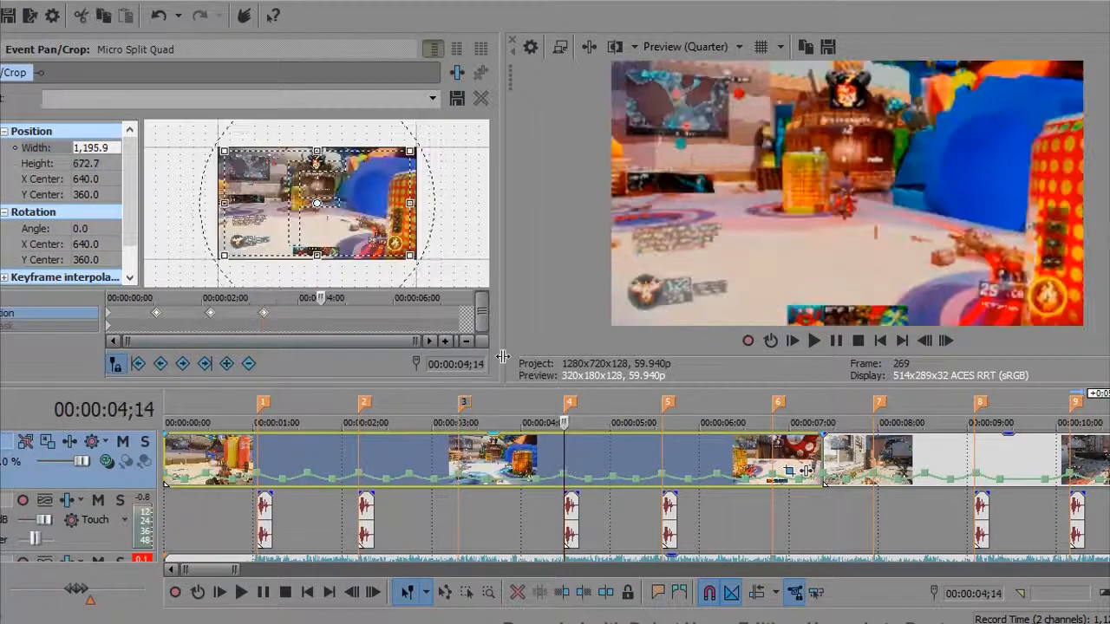
pyautogui.moveTo(317, 258); pyautogui.dragTo(320, 252)
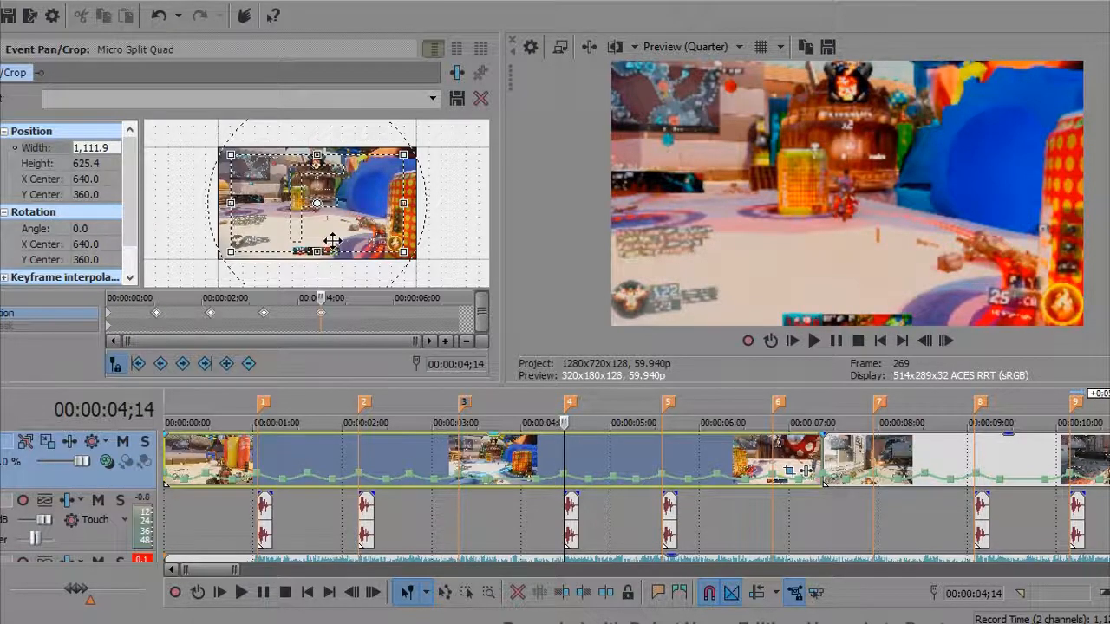
pyautogui.rightClick(298, 226)
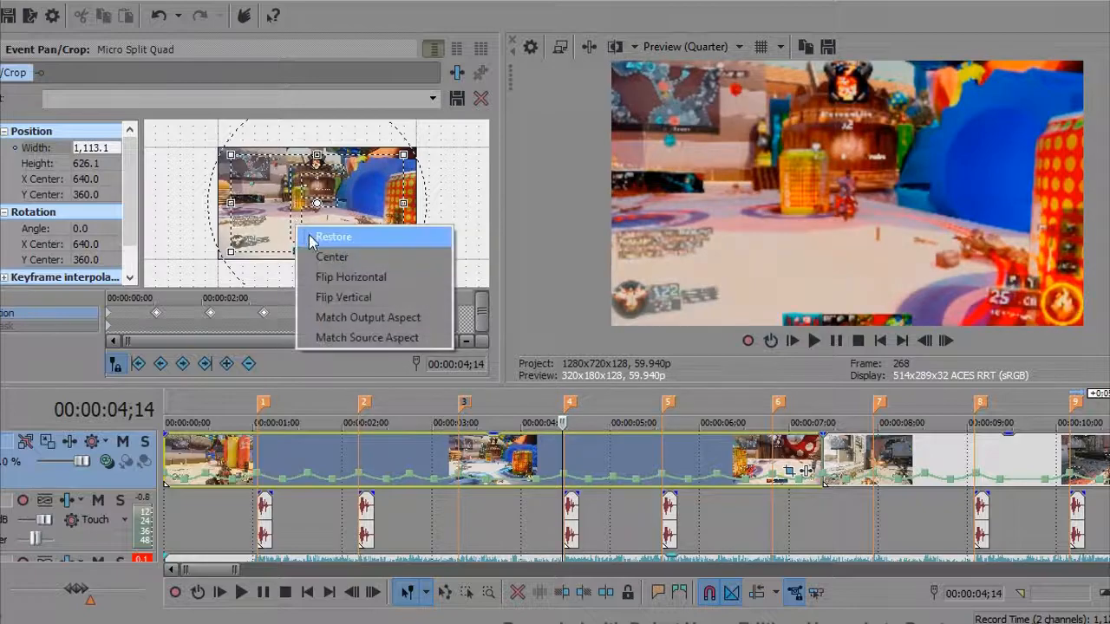
pyautogui.click(334, 236)
# Tighten the crop at marker 5 to about 986 wide and widen it to about 1,116 at the clip's end.
pyautogui.click(664, 469)
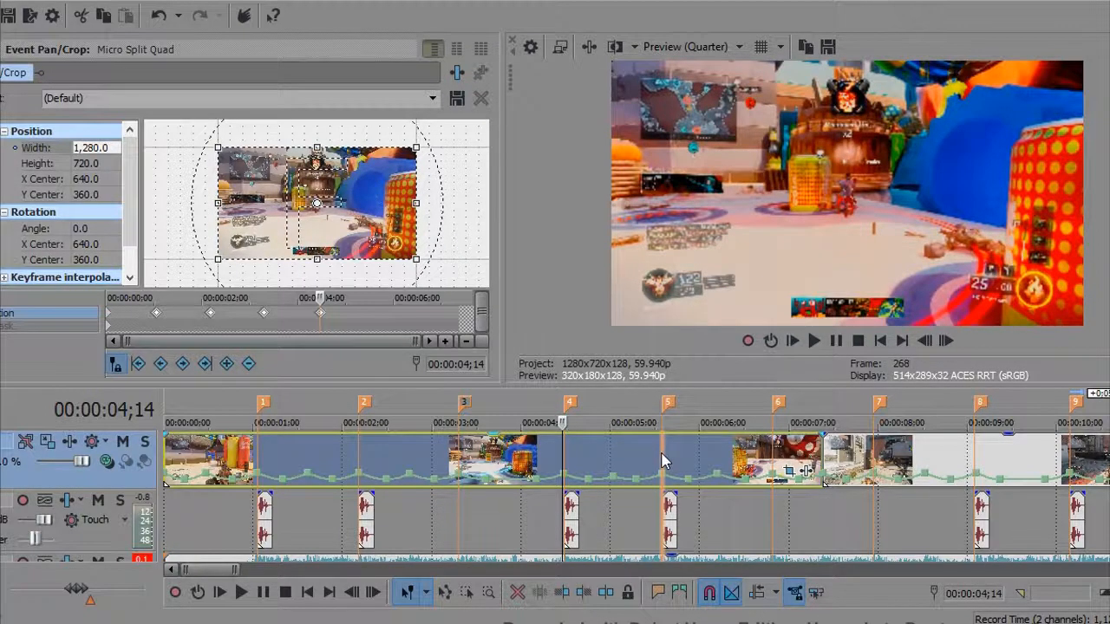
pyautogui.moveTo(317, 252); pyautogui.dragTo(318, 246)
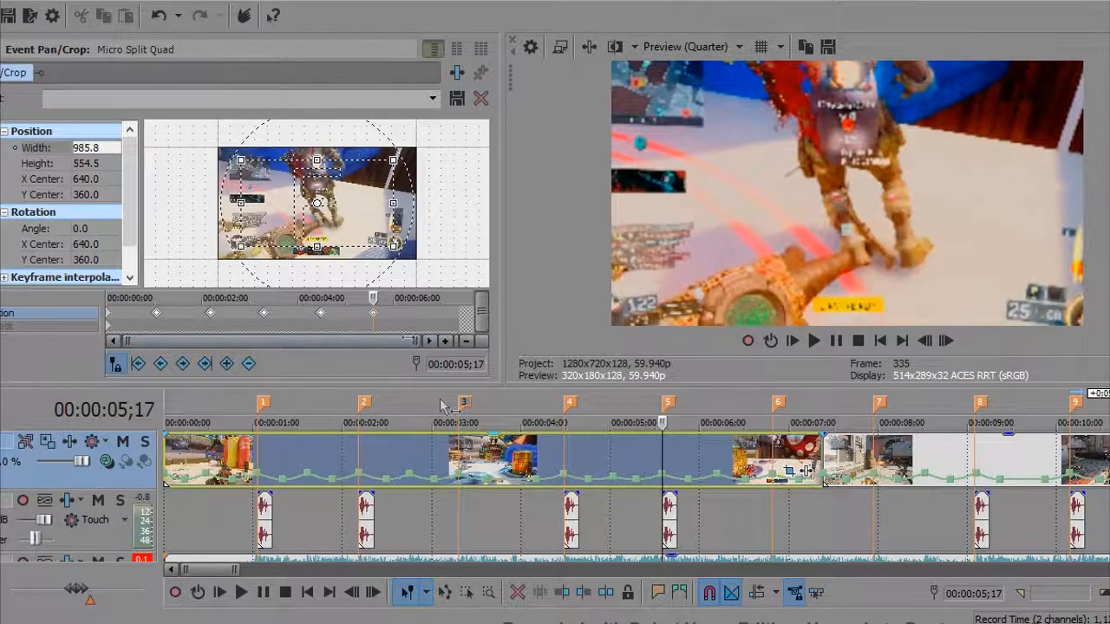
pyautogui.click(775, 462)
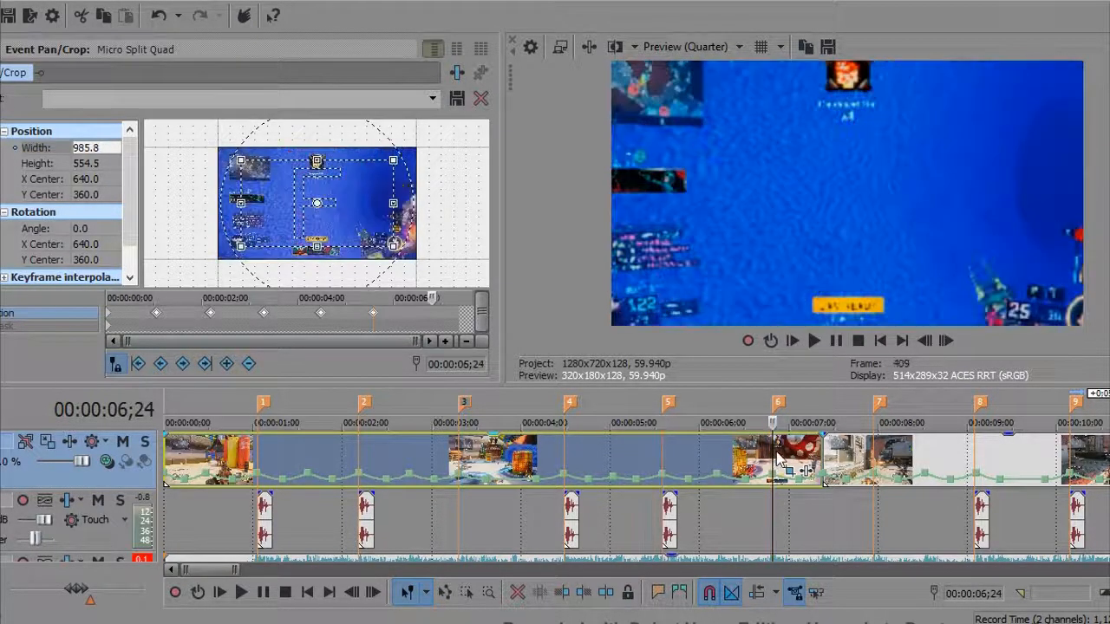
pyautogui.moveTo(245, 247); pyautogui.dragTo(234, 251)
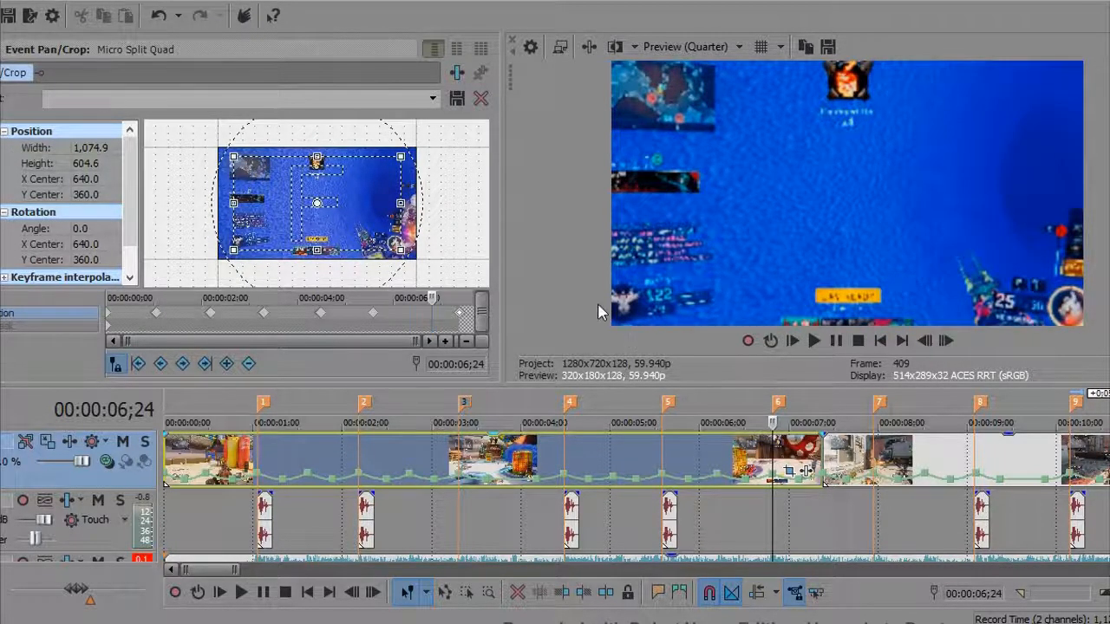
pyautogui.click(462, 316)
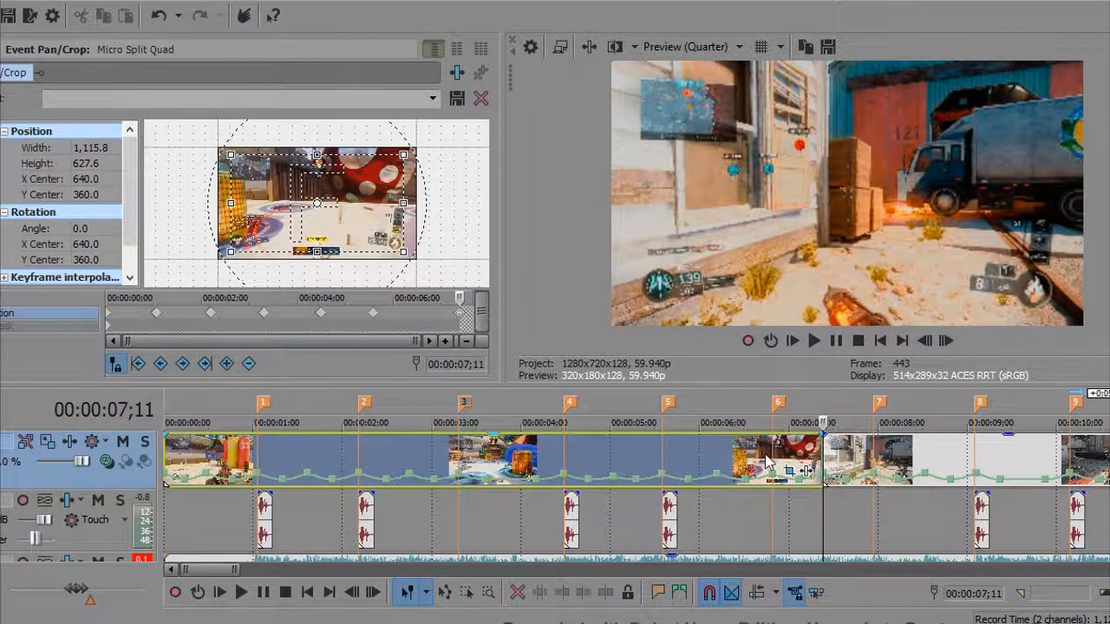
# Play the clip from marker 5 past marker 6 to check the zoom, and close the crop settings.
pyautogui.click(666, 447)
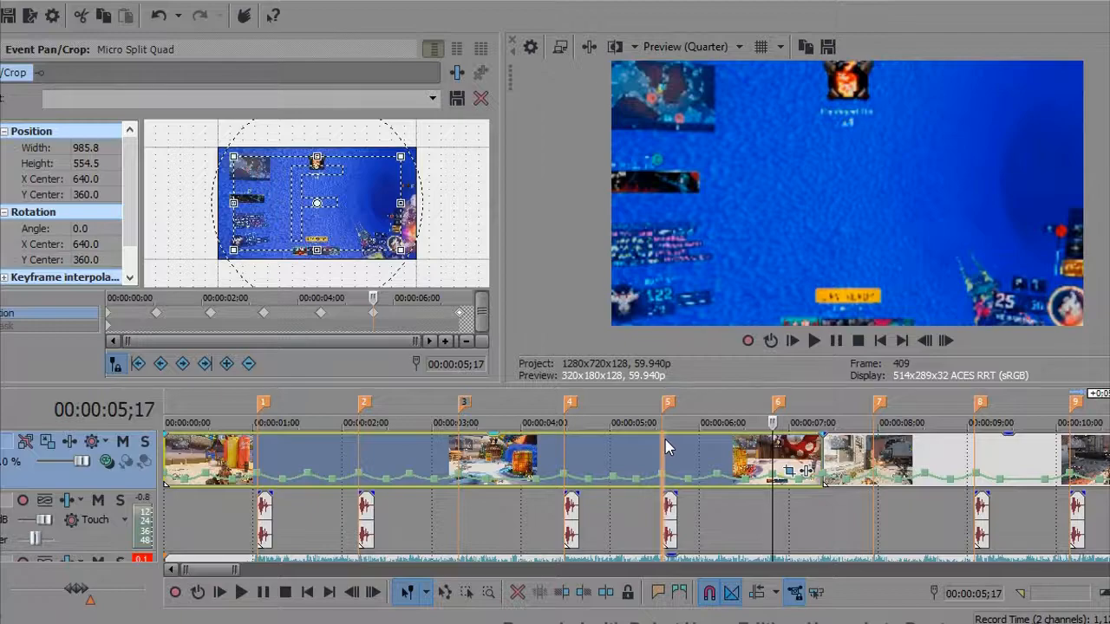
pyautogui.click(807, 341)
pyautogui.click(837, 342)
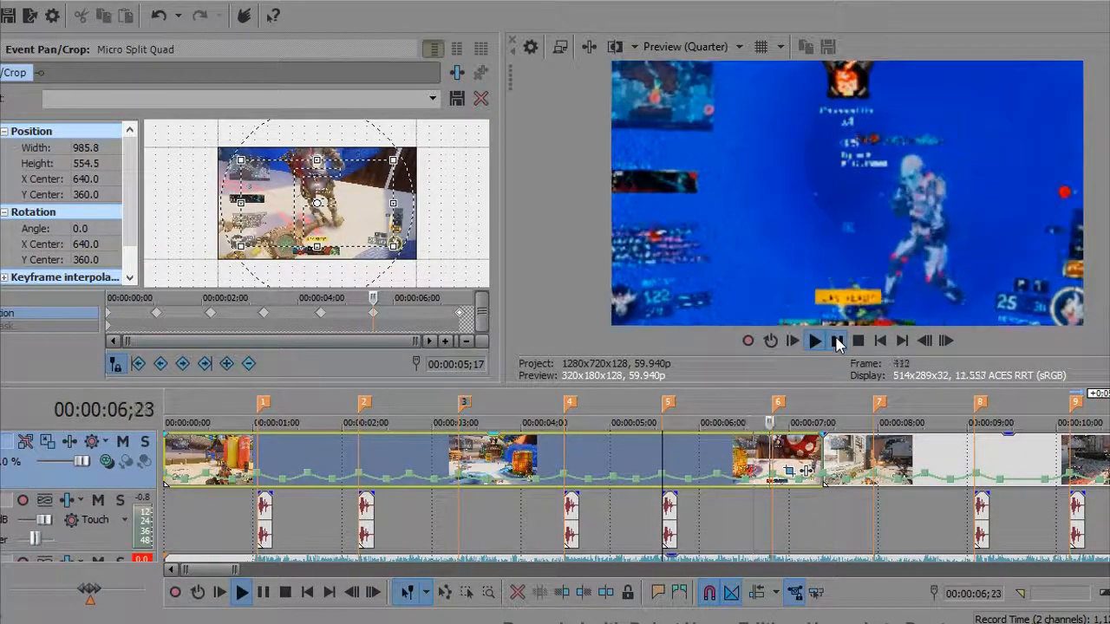
pyautogui.click(764, 451)
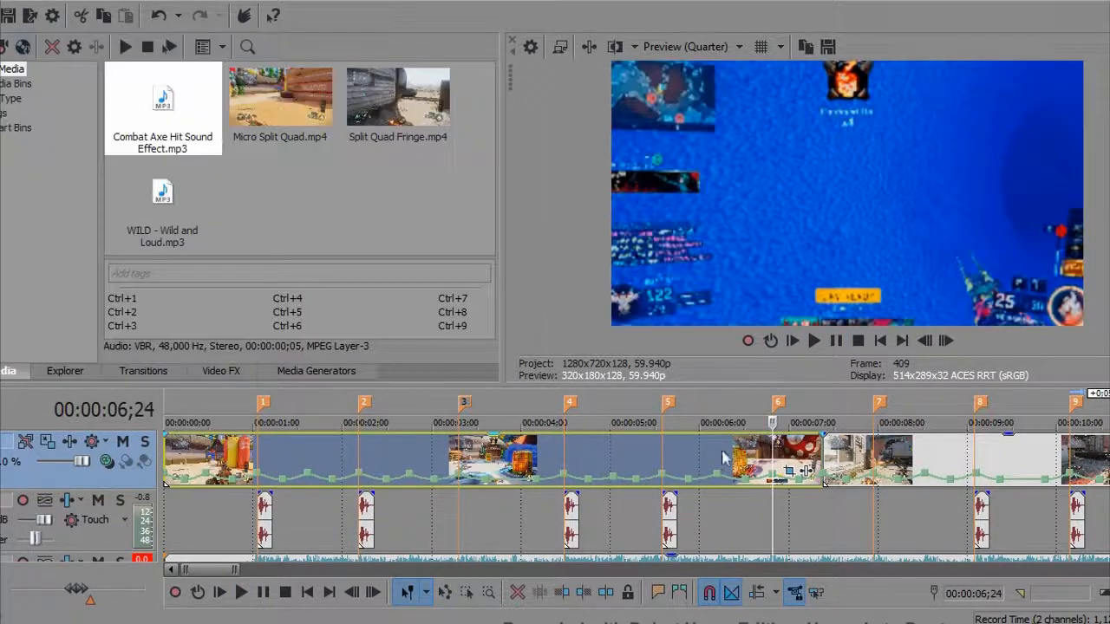
# Open the Pan/Crop settings of the Split Quad Fringe clip and set the crop width at its start keyframe to 1,200.
pyautogui.moveTo(211, 567); pyautogui.dragTo(249, 569)
pyautogui.click(320, 449)
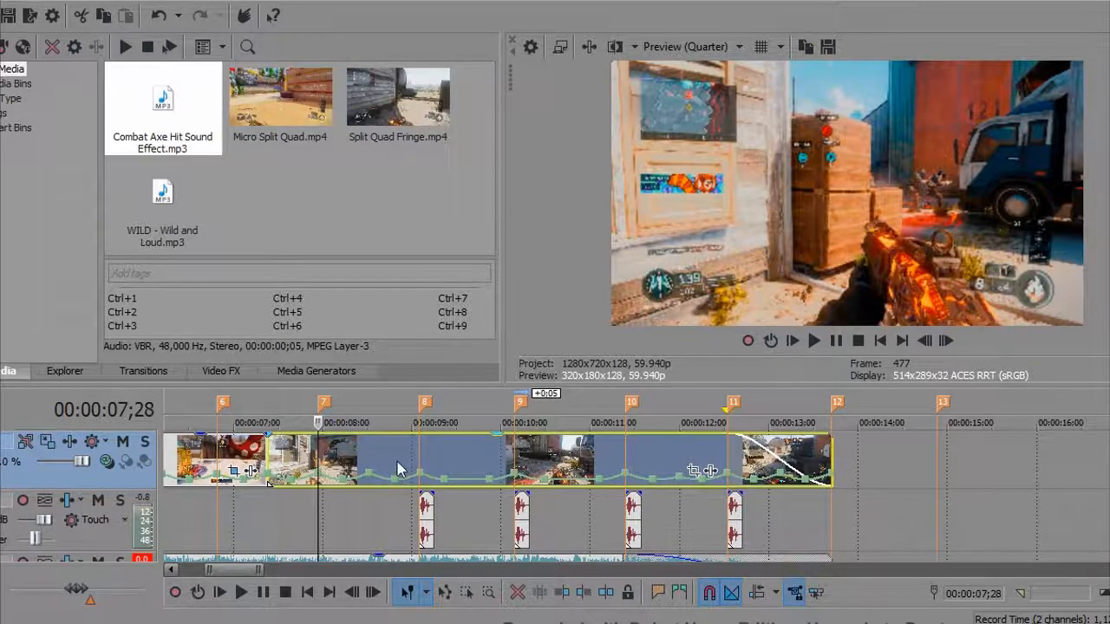
pyautogui.click(694, 471)
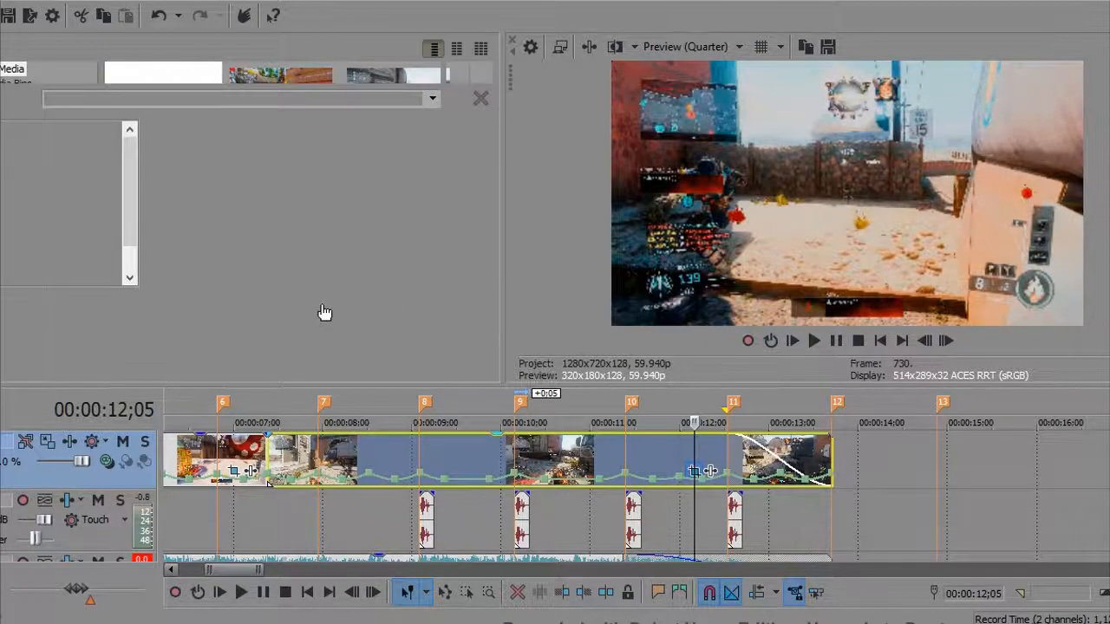
pyautogui.click(418, 447)
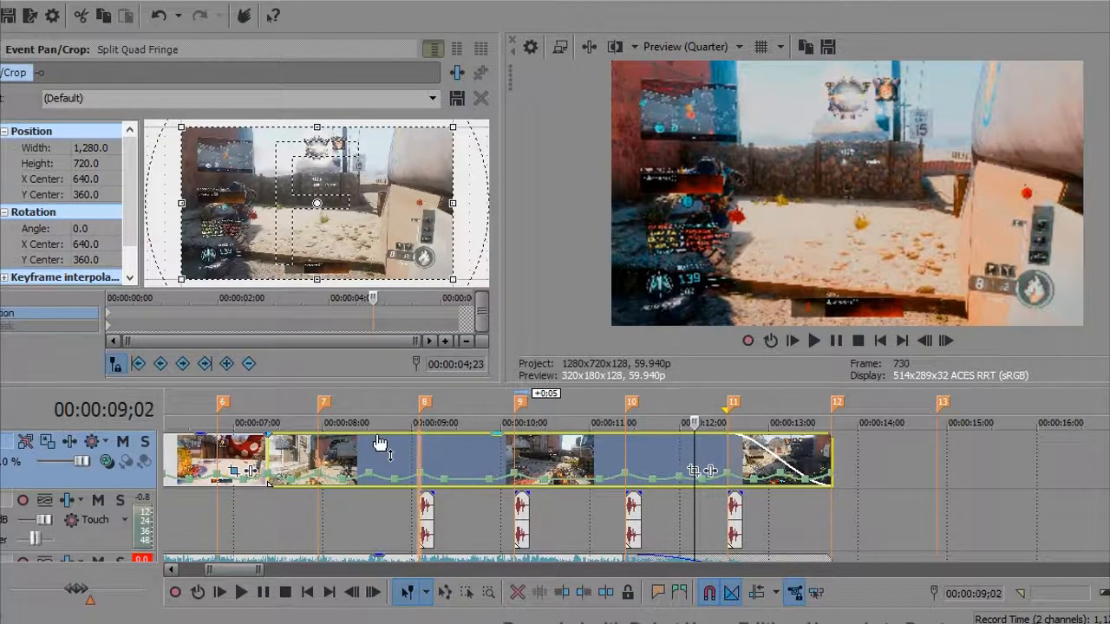
pyautogui.click(351, 593)
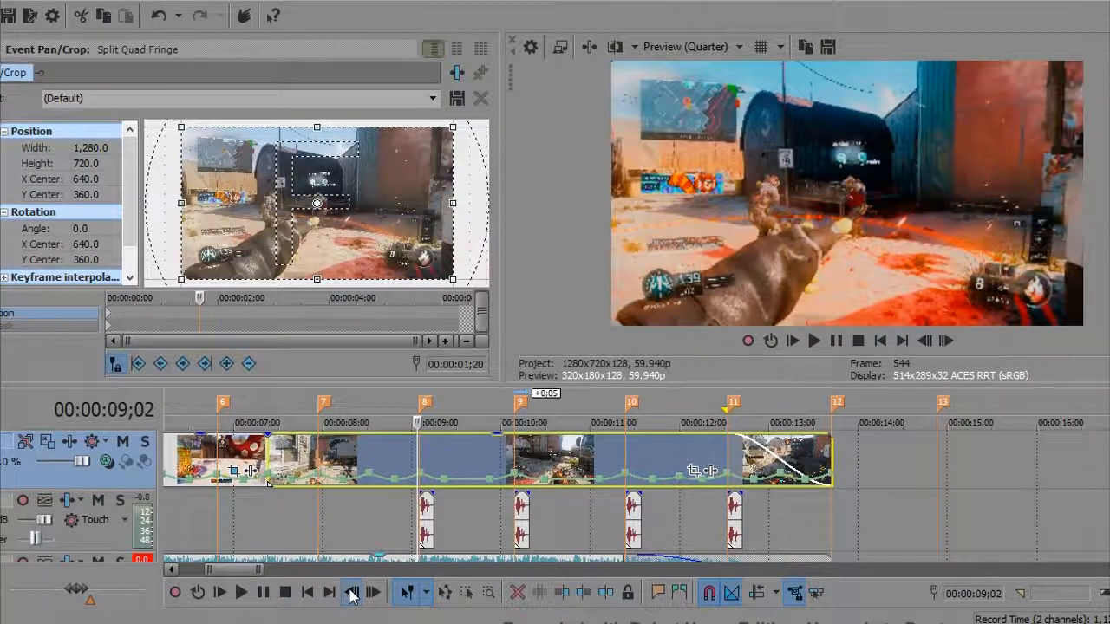
pyautogui.click(111, 320)
pyautogui.click(83, 148)
pyautogui.click(91, 150)
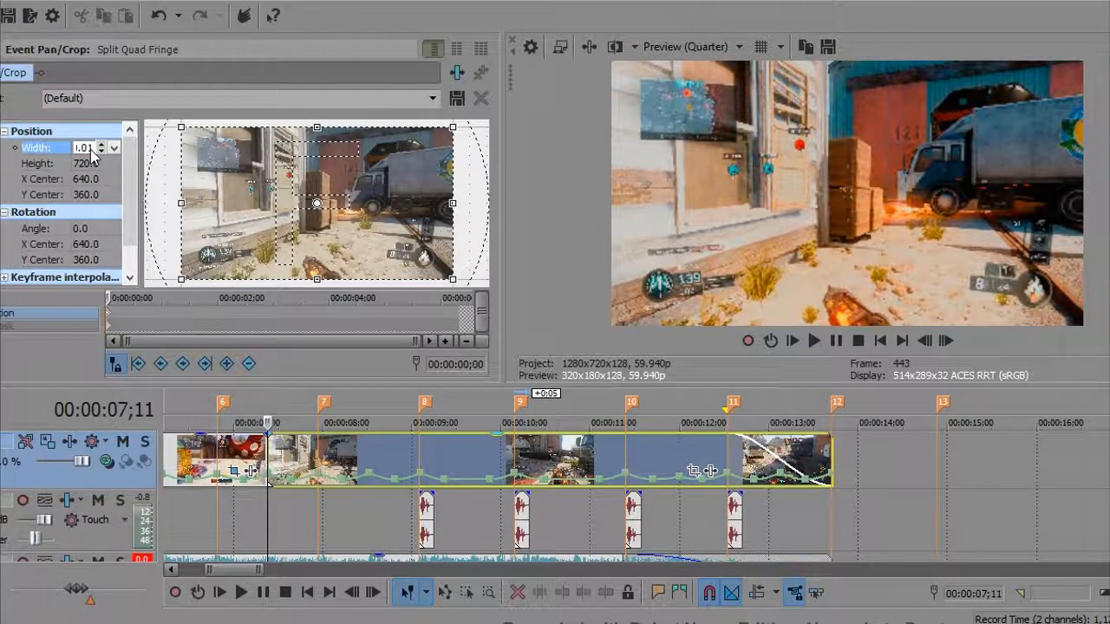
pyautogui.write('1,200')
pyautogui.press('Return')
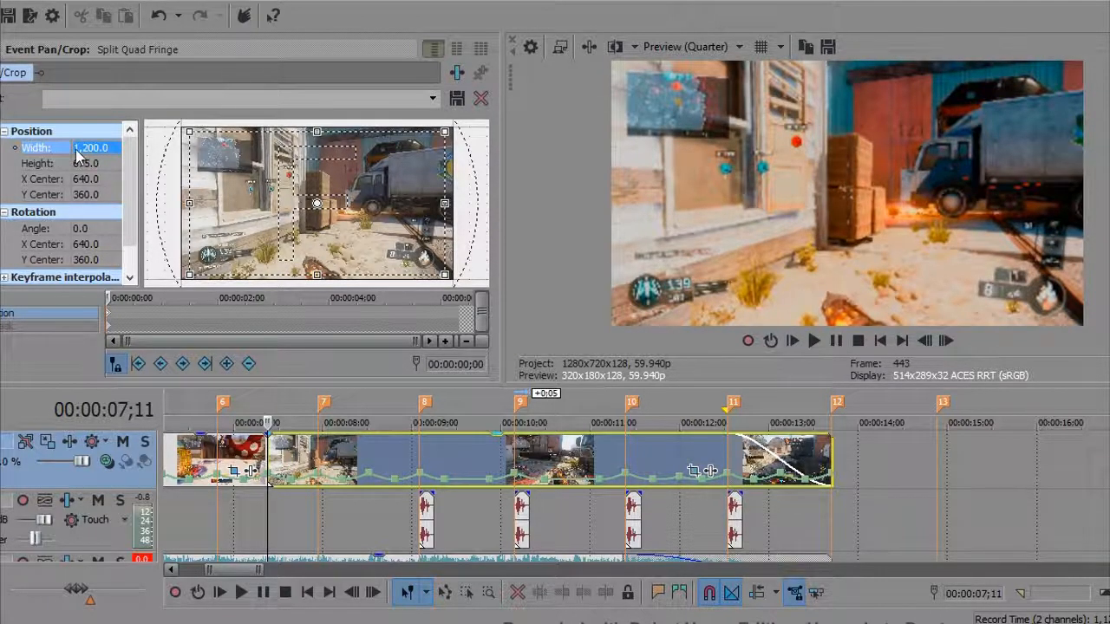
# Add Pan/Crop keyframes one frame before markers 7, 8 and 9, keeping the 1,200 wide crop.
pyautogui.click(317, 453)
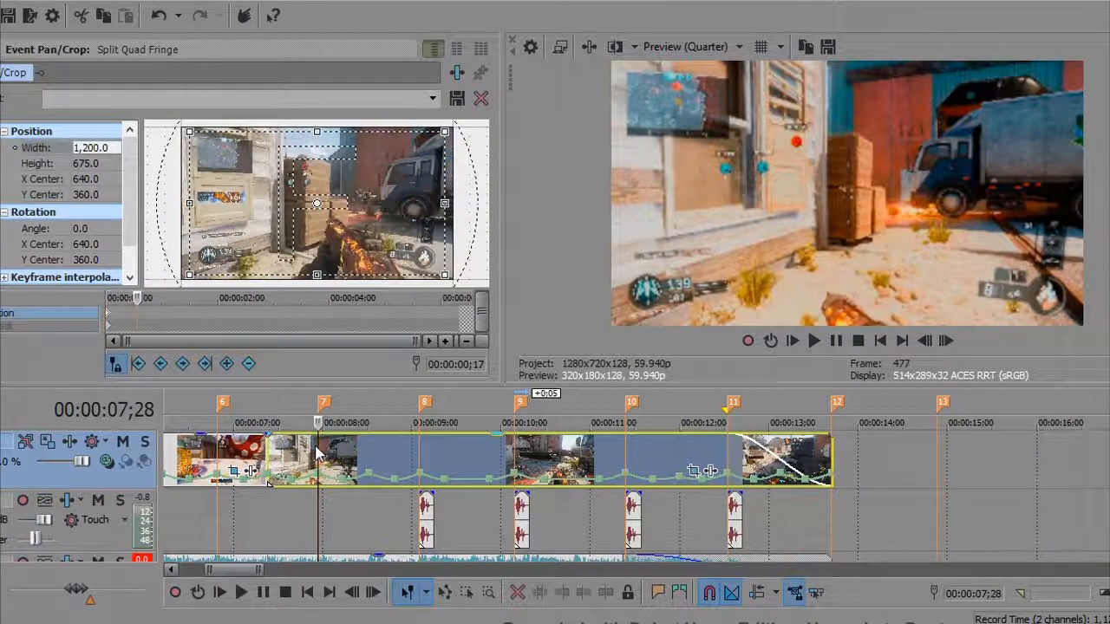
pyautogui.click(352, 592)
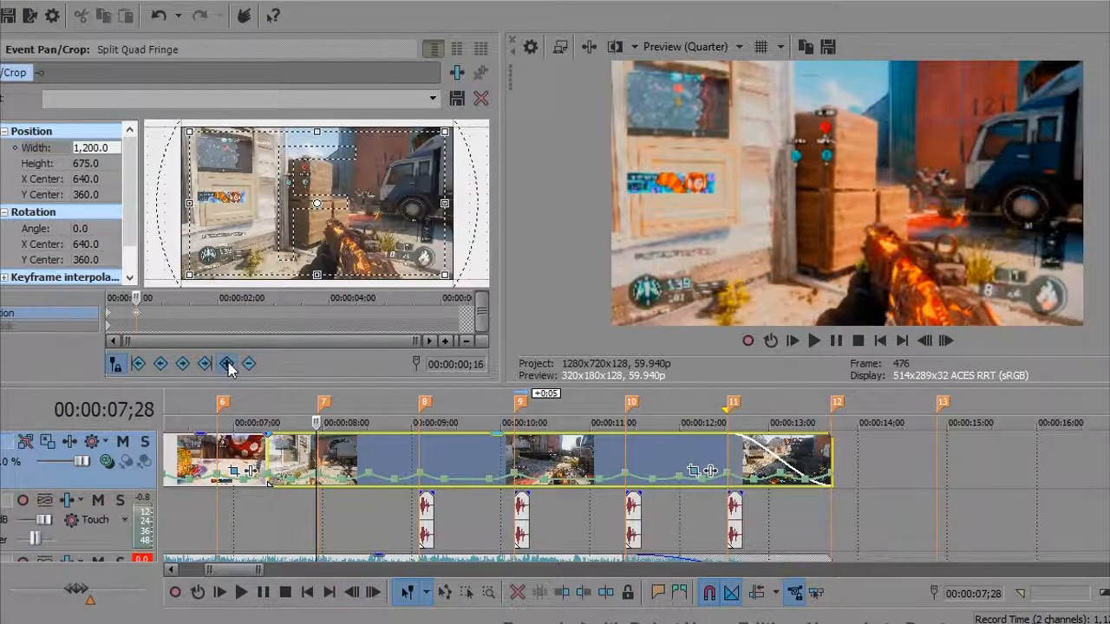
pyautogui.click(420, 501)
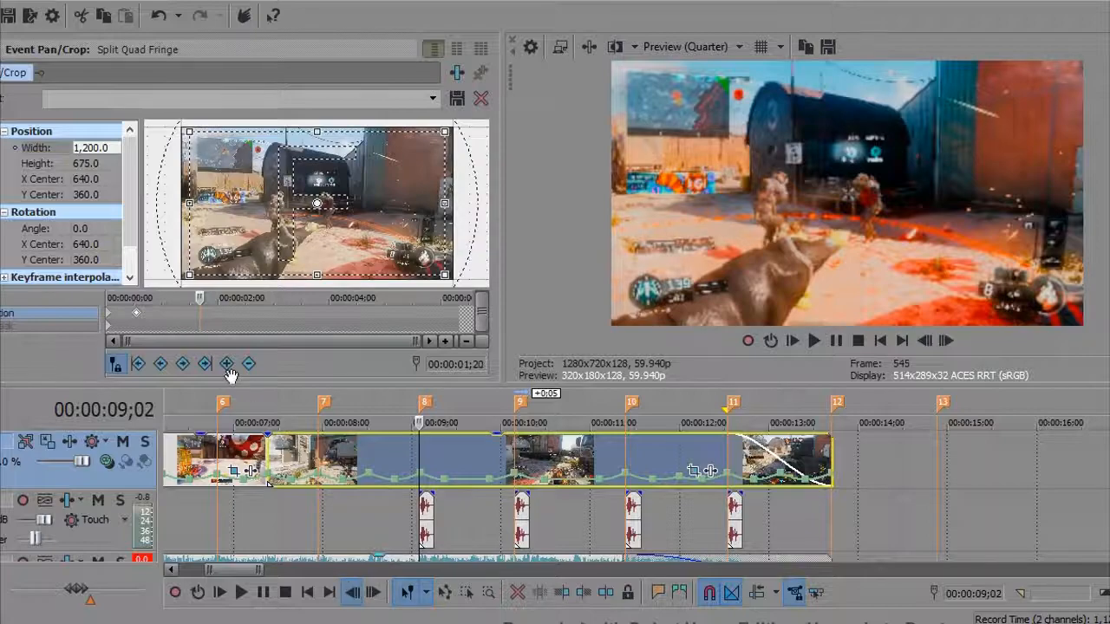
pyautogui.click(512, 483)
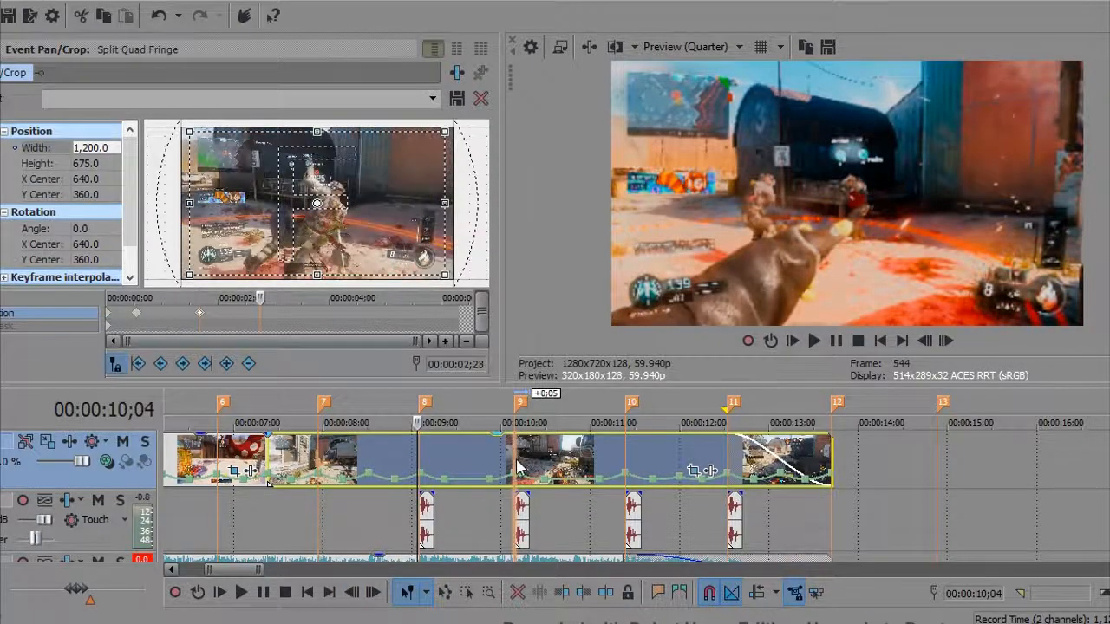
pyautogui.click(229, 365)
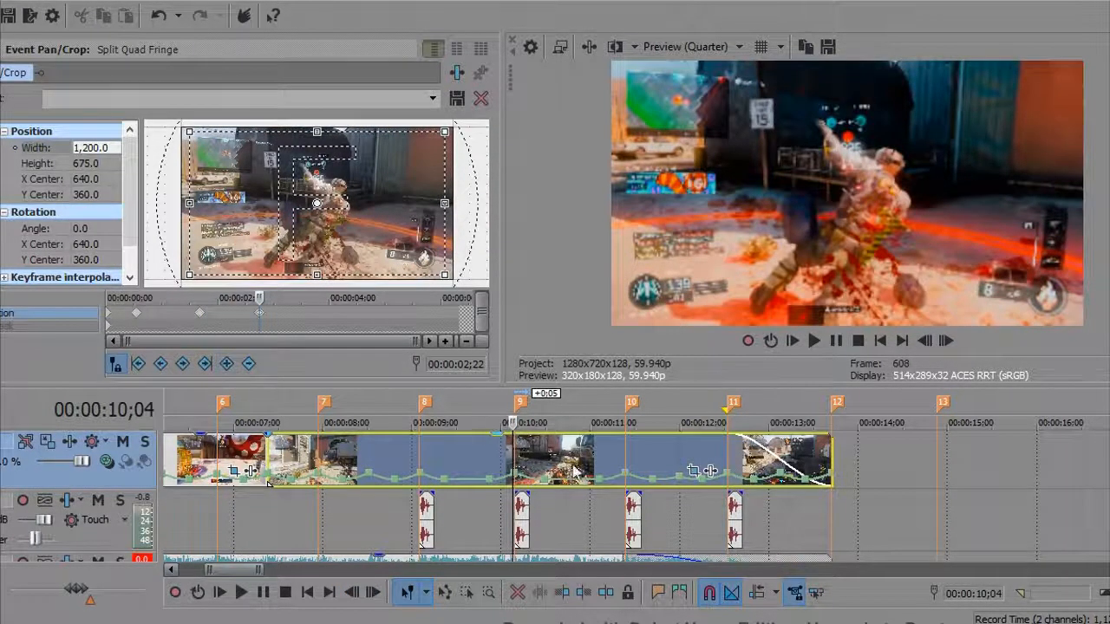
# Add Pan/Crop keyframes one frame before markers 10 and 11 and at the clip's end, keeping the 1,200 wide crop.
pyautogui.click(624, 462)
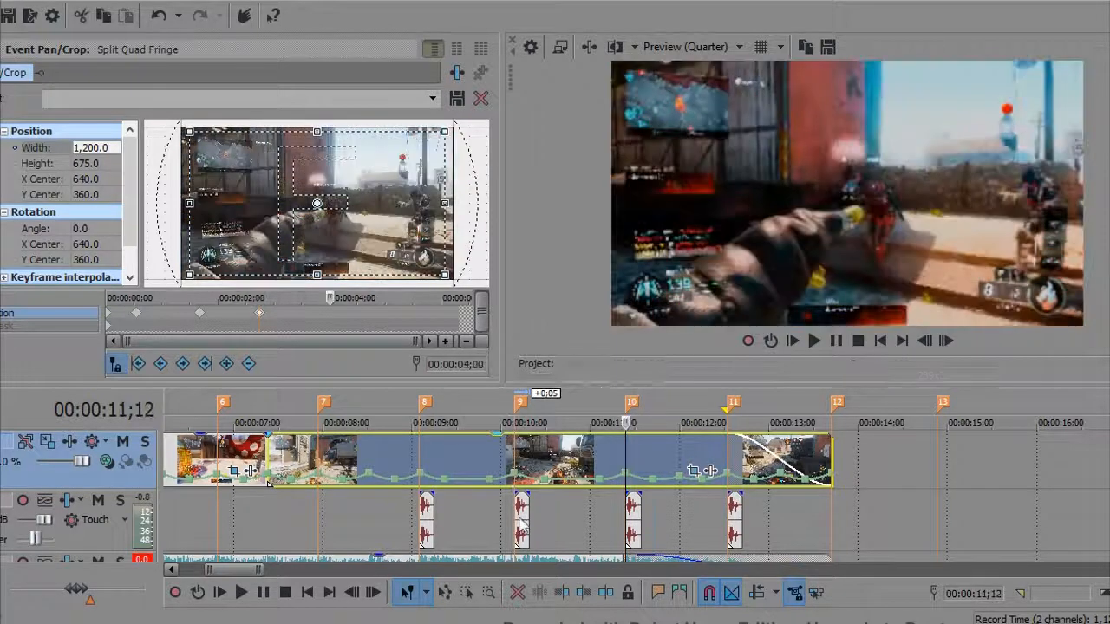
pyautogui.click(351, 592)
pyautogui.click(229, 365)
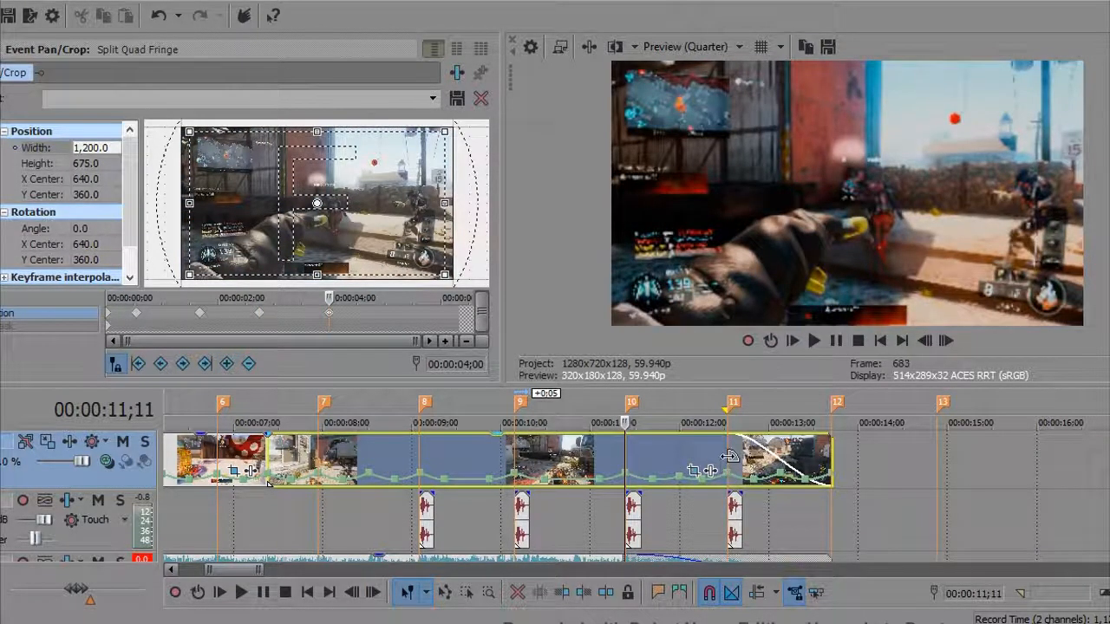
pyautogui.click(728, 457)
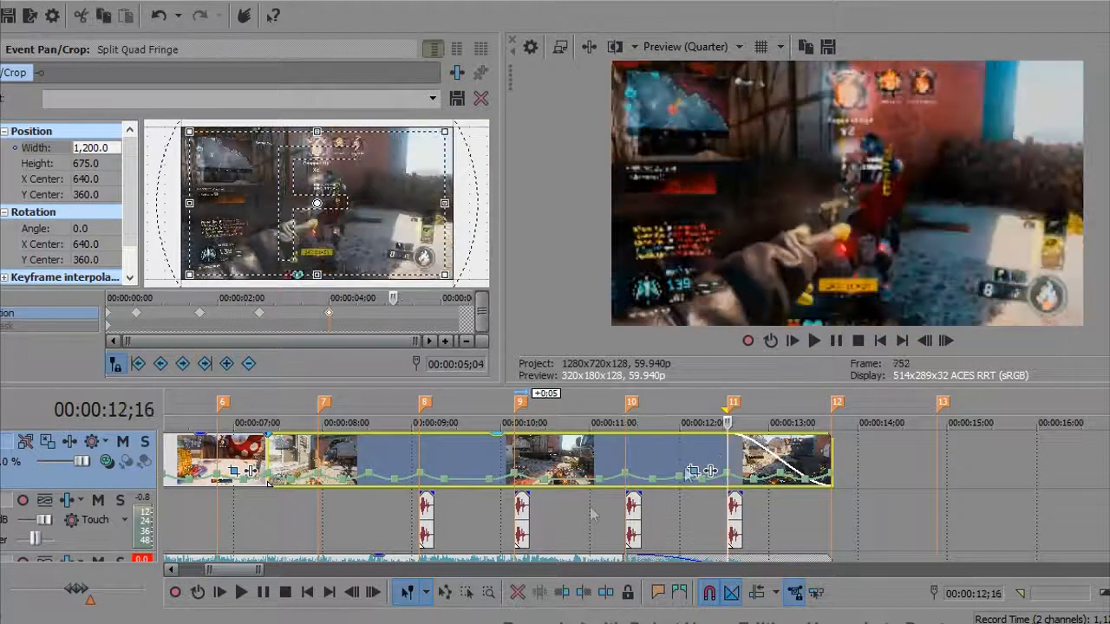
pyautogui.click(351, 592)
pyautogui.click(228, 369)
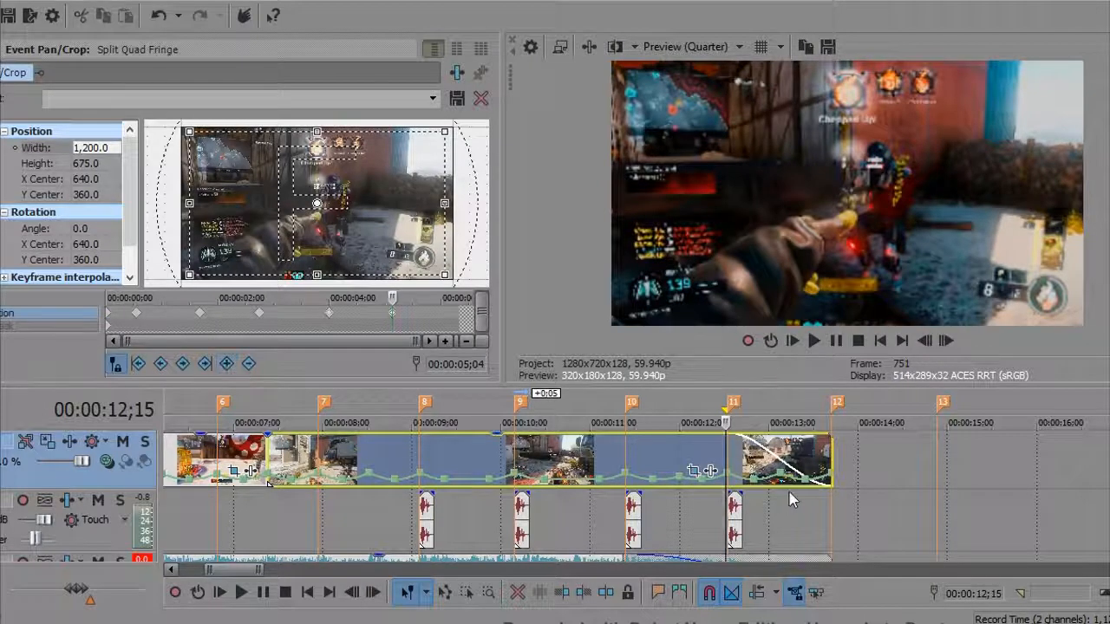
pyautogui.click(828, 466)
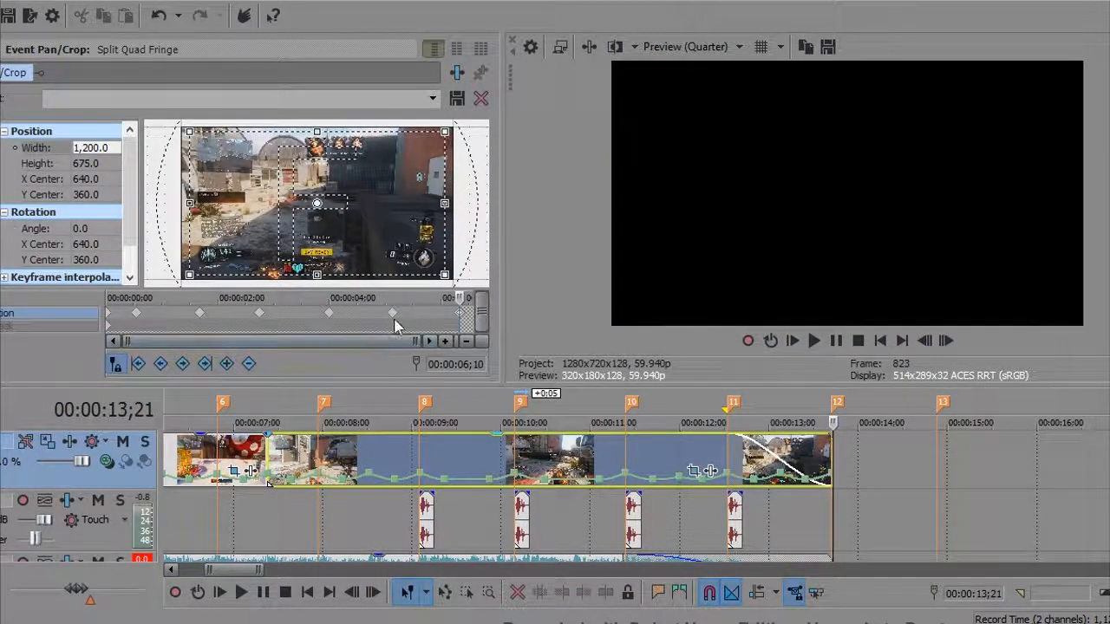
# Tighten the crop at marker 8 to about 1,108 wide and rotate it to about -2.7 degrees.
pyautogui.click(228, 327)
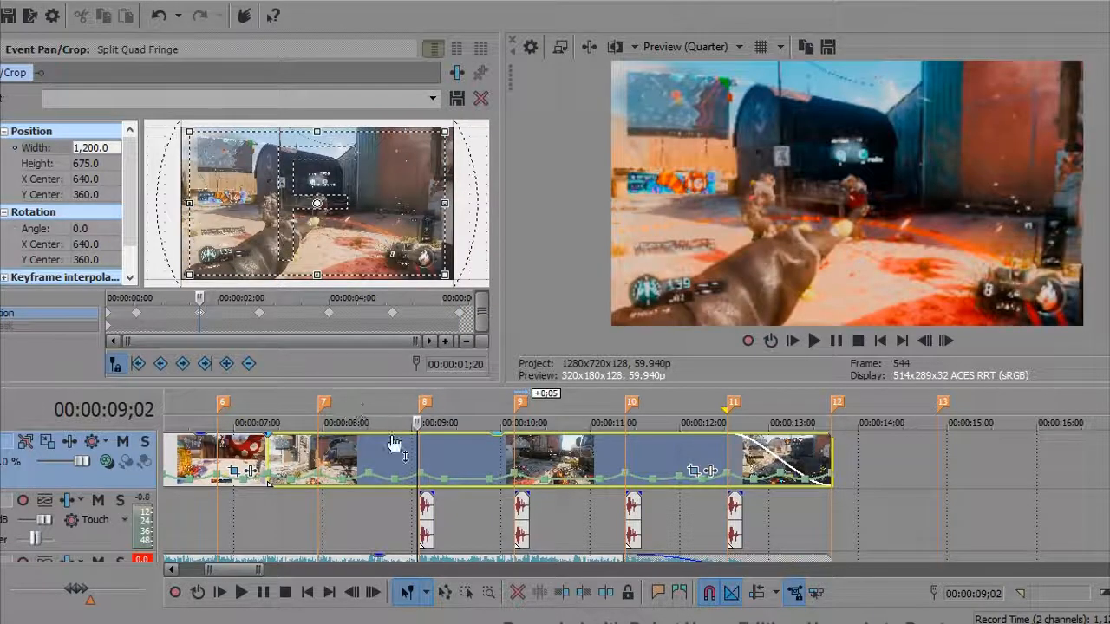
pyautogui.click(420, 444)
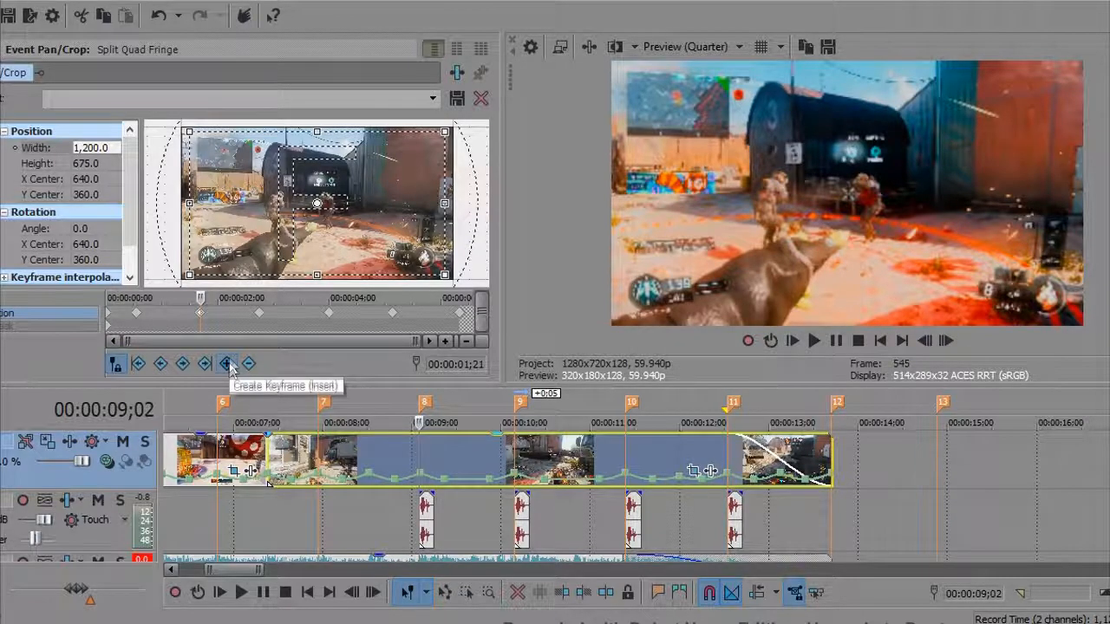
pyautogui.moveTo(317, 275); pyautogui.dragTo(318, 264)
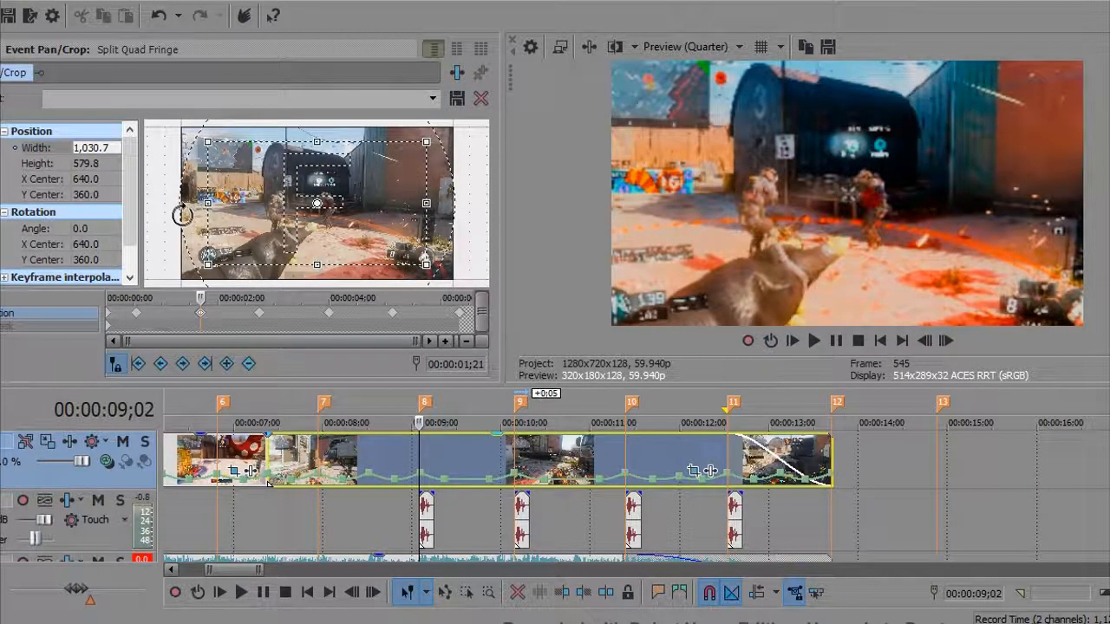
pyautogui.moveTo(319, 264); pyautogui.dragTo(318, 269)
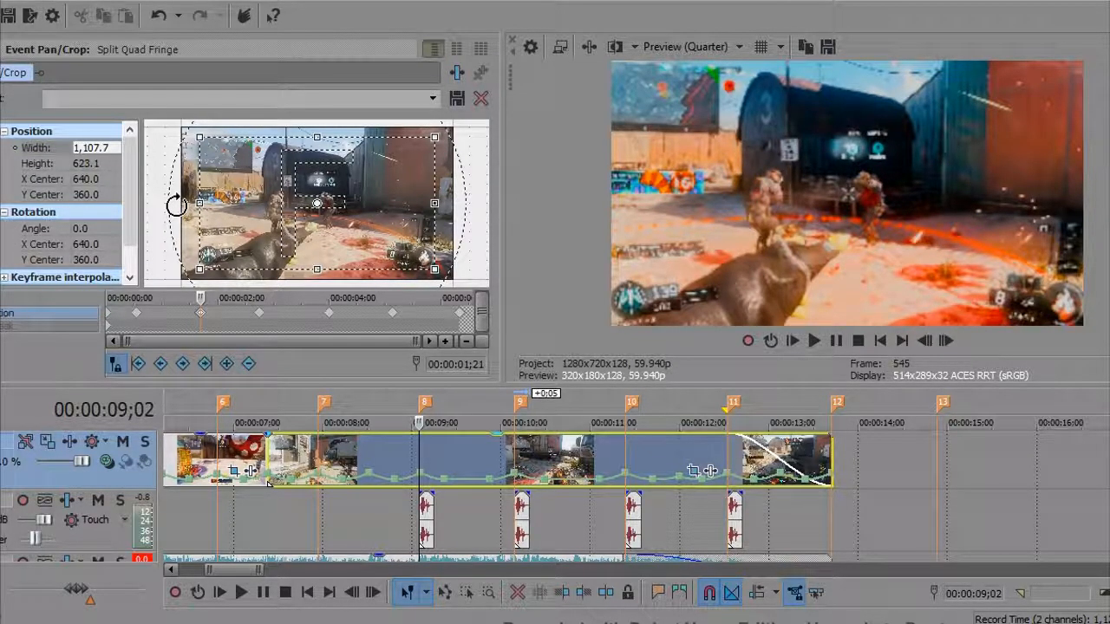
pyautogui.moveTo(176, 205); pyautogui.dragTo(180, 213)
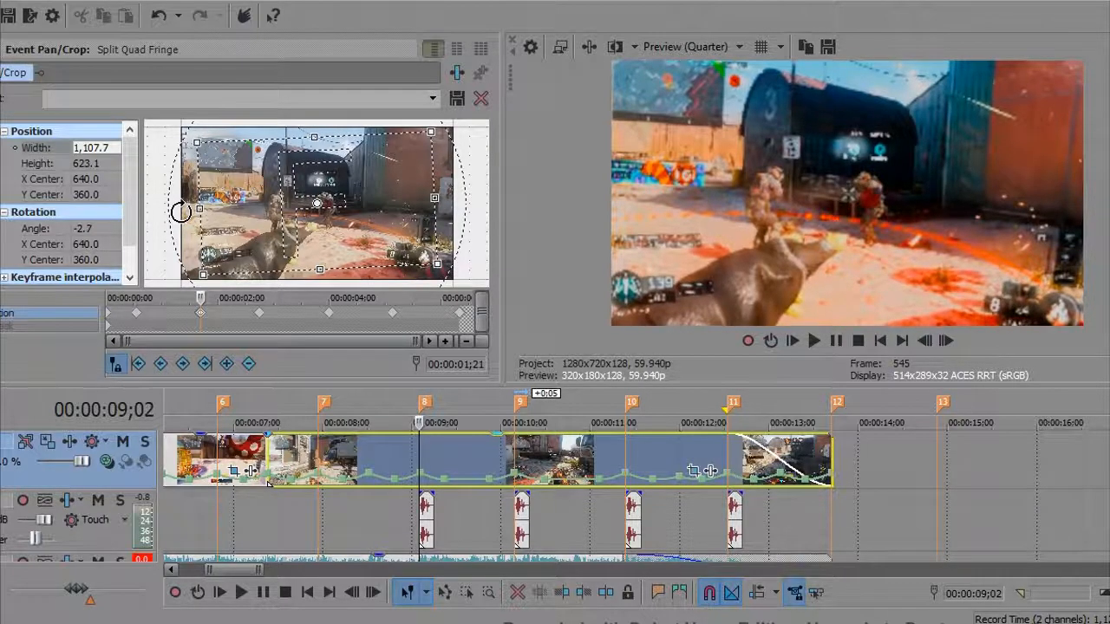
# Play the clip from just before marker 8 past marker 9 to check the tilted zoom, and return to marker 8.
pyautogui.click(403, 451)
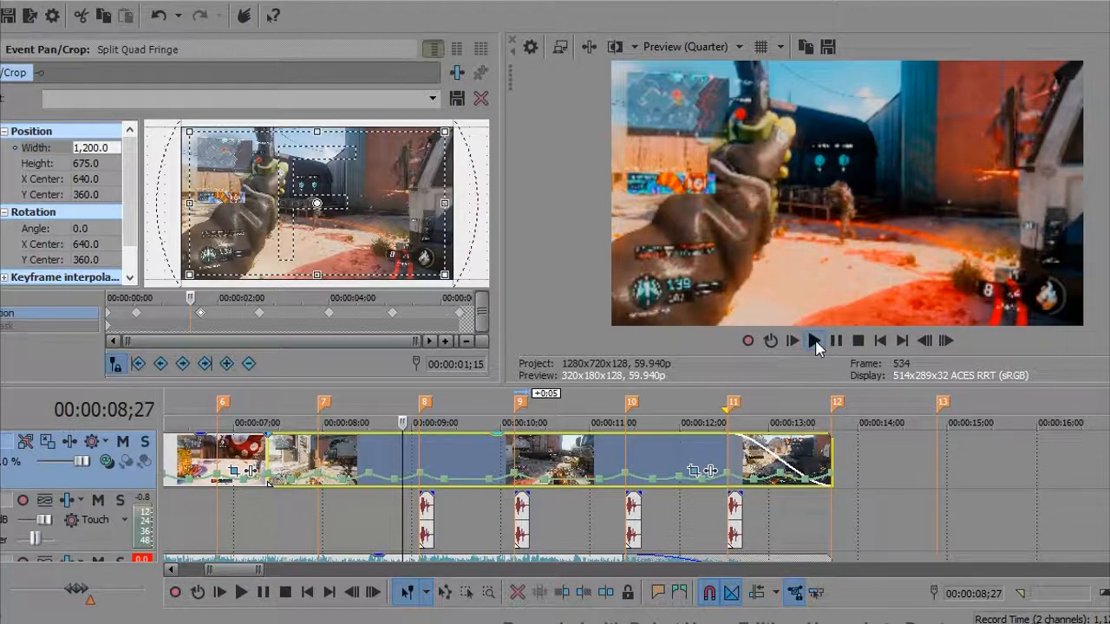
pyautogui.click(813, 341)
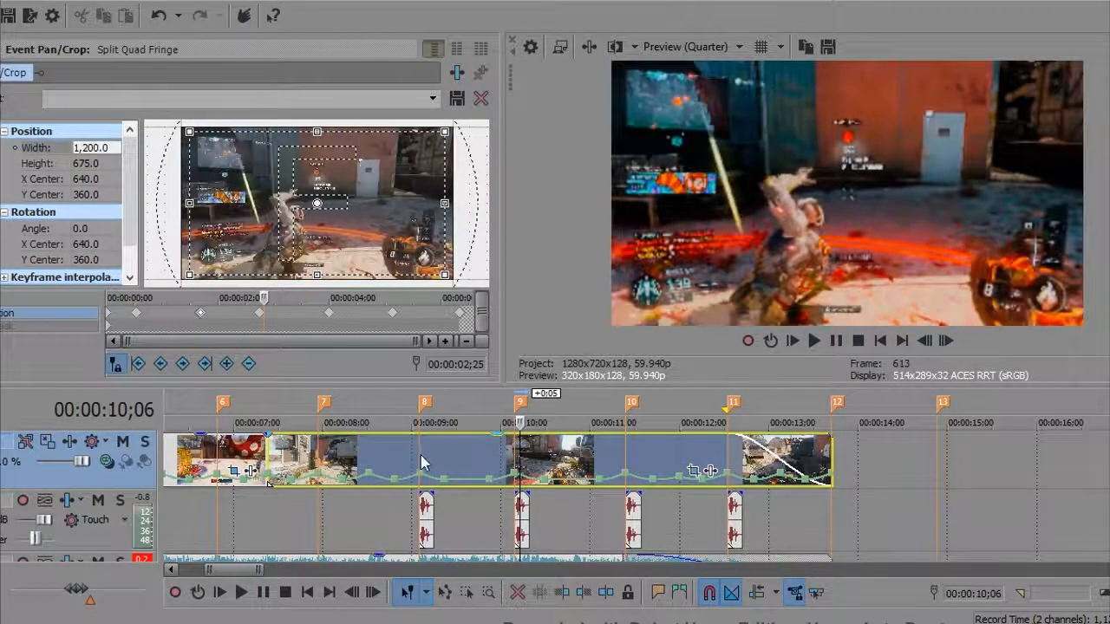
pyautogui.click(419, 461)
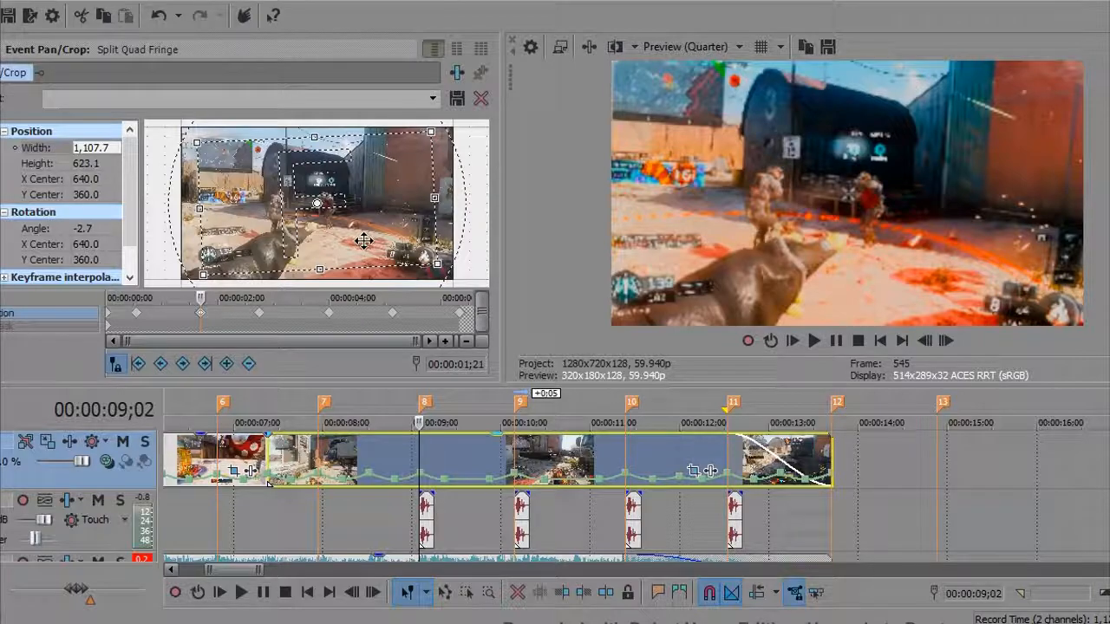
# Tighten the Pan/Crop keyframe at marker 9 to about 1,123 wide and rotate it to about 3.3 degrees.
pyautogui.click(514, 447)
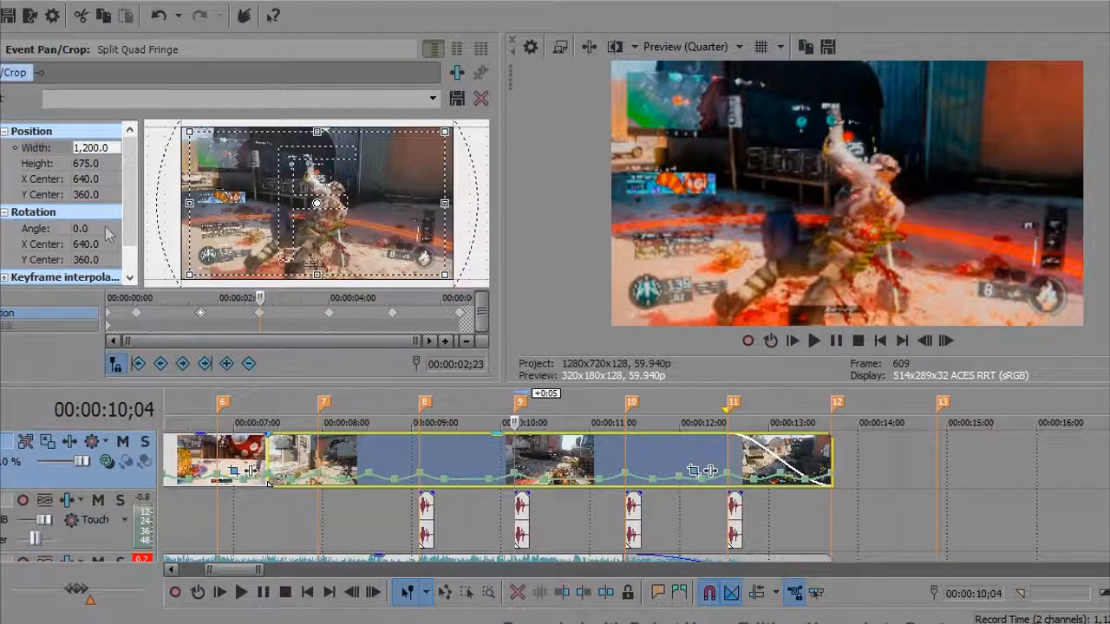
pyautogui.moveTo(316, 271); pyautogui.dragTo(317, 266)
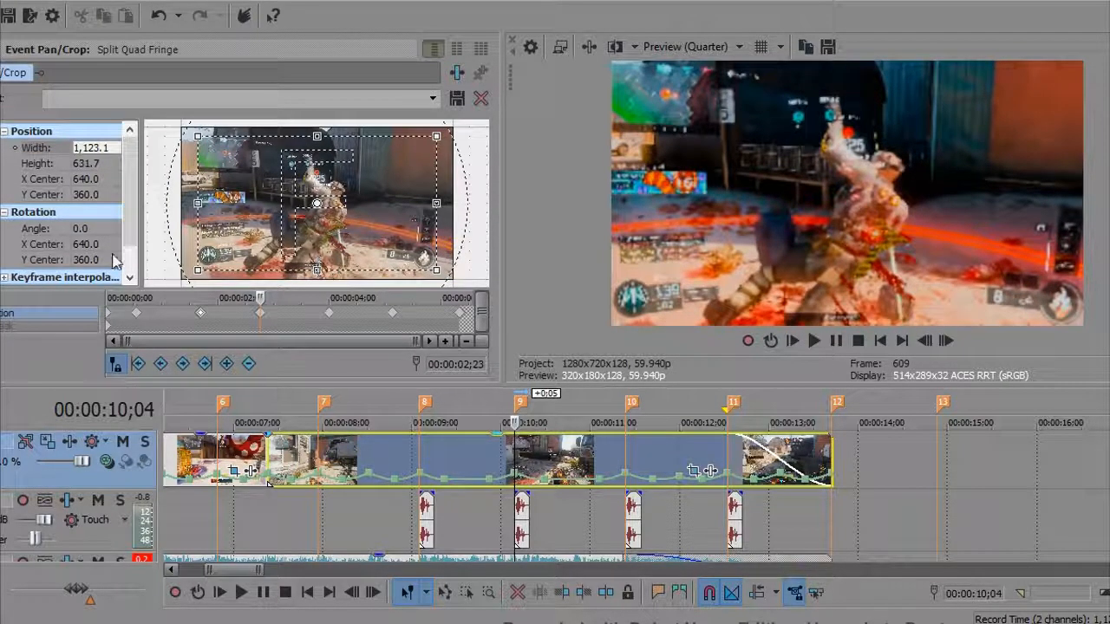
pyautogui.click(100, 232)
pyautogui.moveTo(154, 216); pyautogui.dragTo(208, 123)
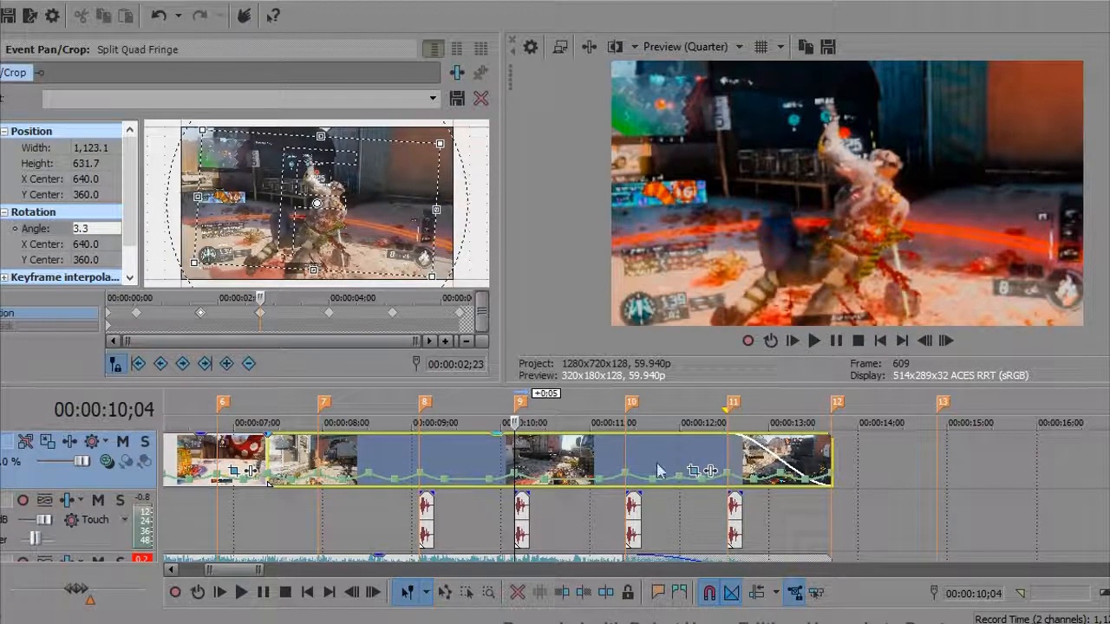
pyautogui.moveTo(373, 121); pyautogui.dragTo(258, 201)
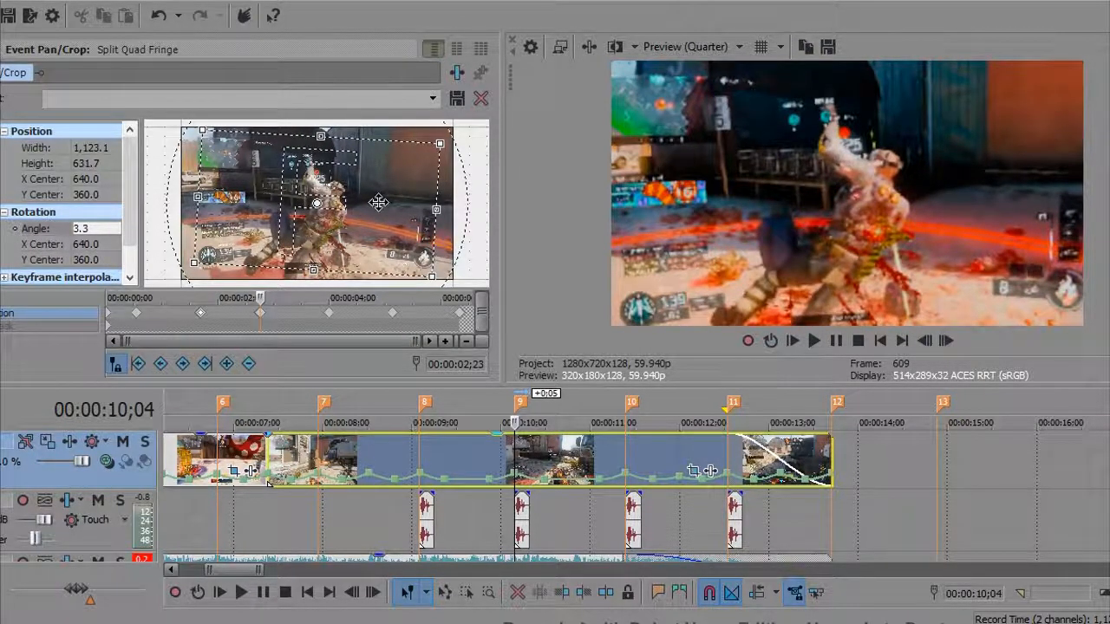
# Play the clip from marker 8 past marker 9, and step through the frames around marker 9 to check the opposing tilts.
pyautogui.click(418, 464)
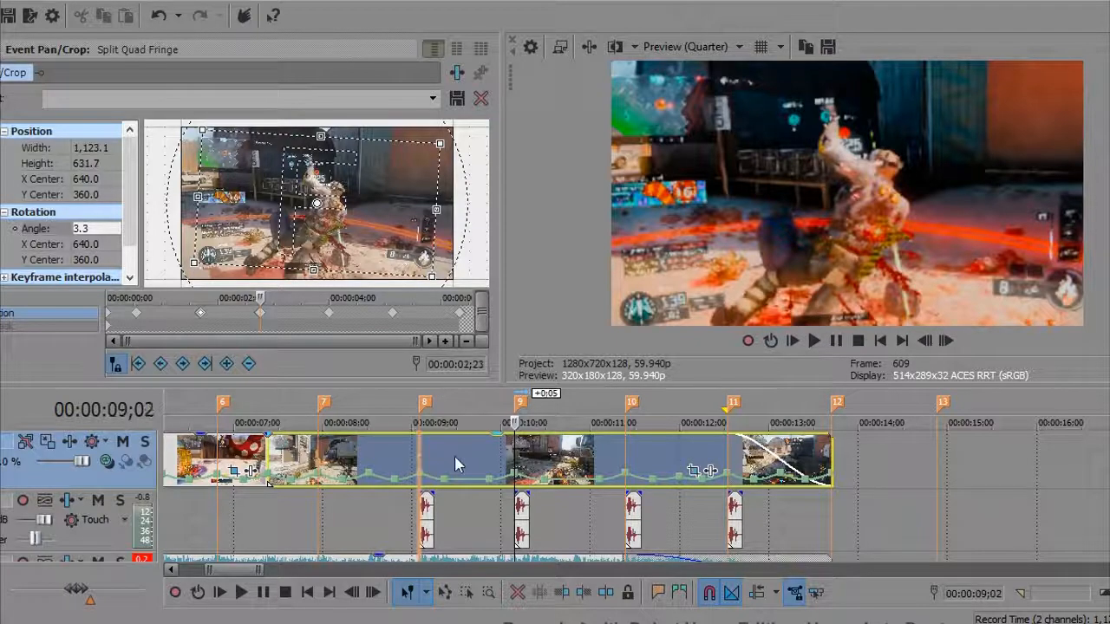
pyautogui.click(814, 340)
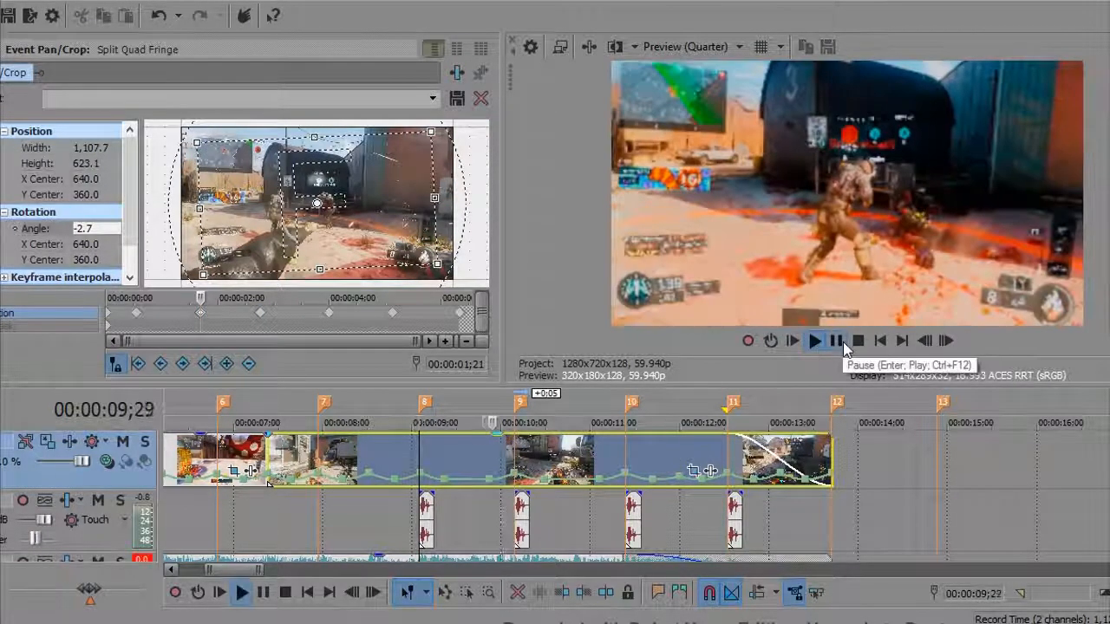
pyautogui.click(841, 344)
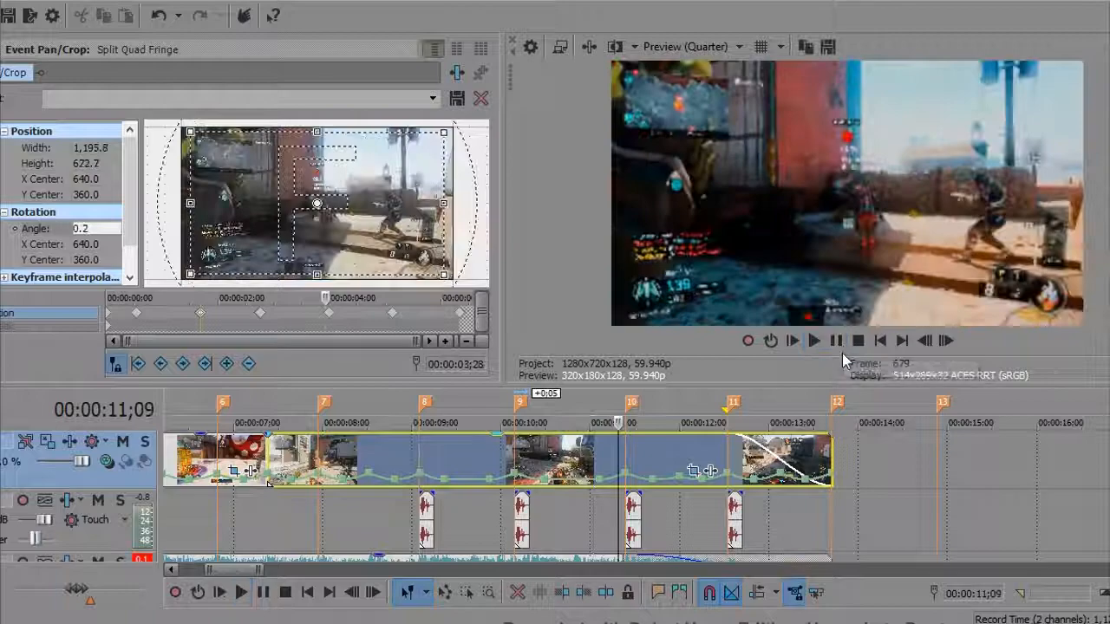
pyautogui.click(513, 466)
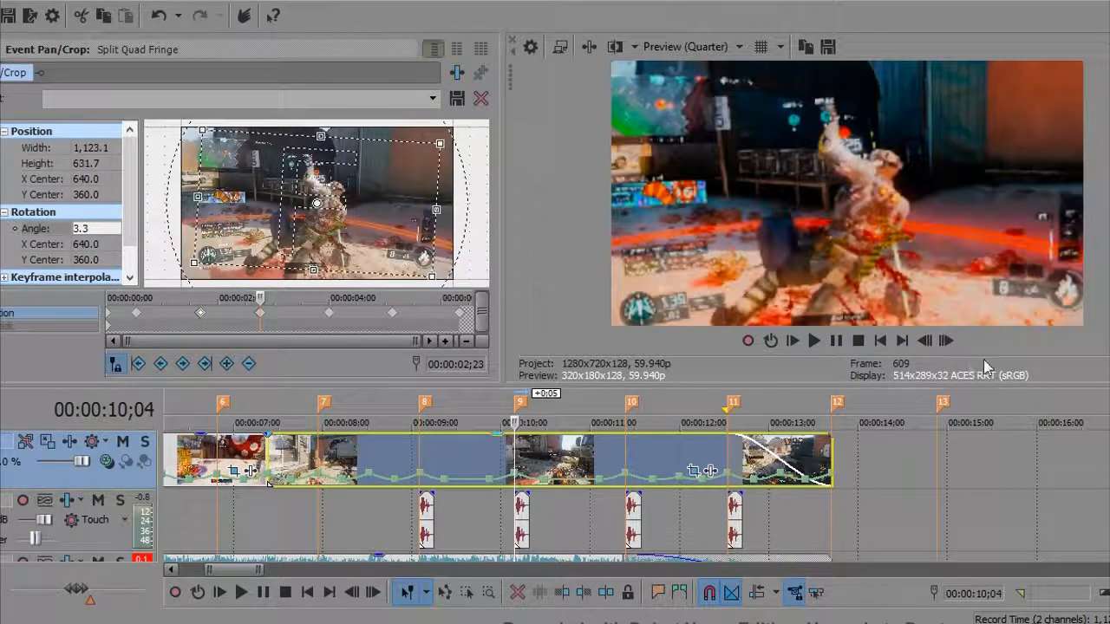
pyautogui.click(946, 343)
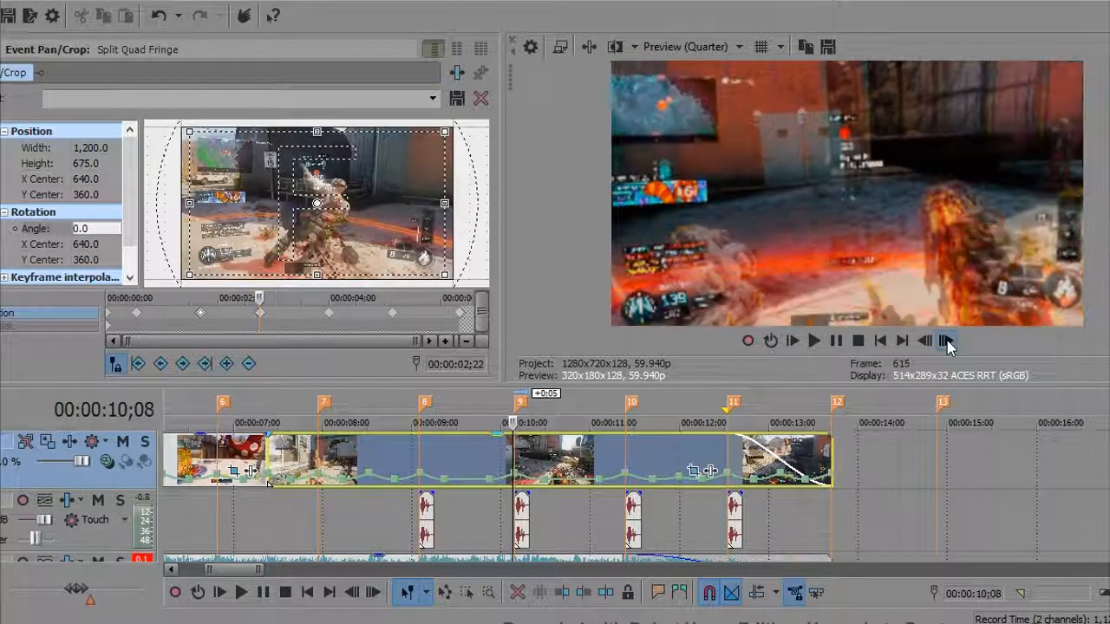
# Tilt the crop at marker 9 the opposite way, to about -3.5 degrees, and review the frames around the marker.
pyautogui.click(516, 450)
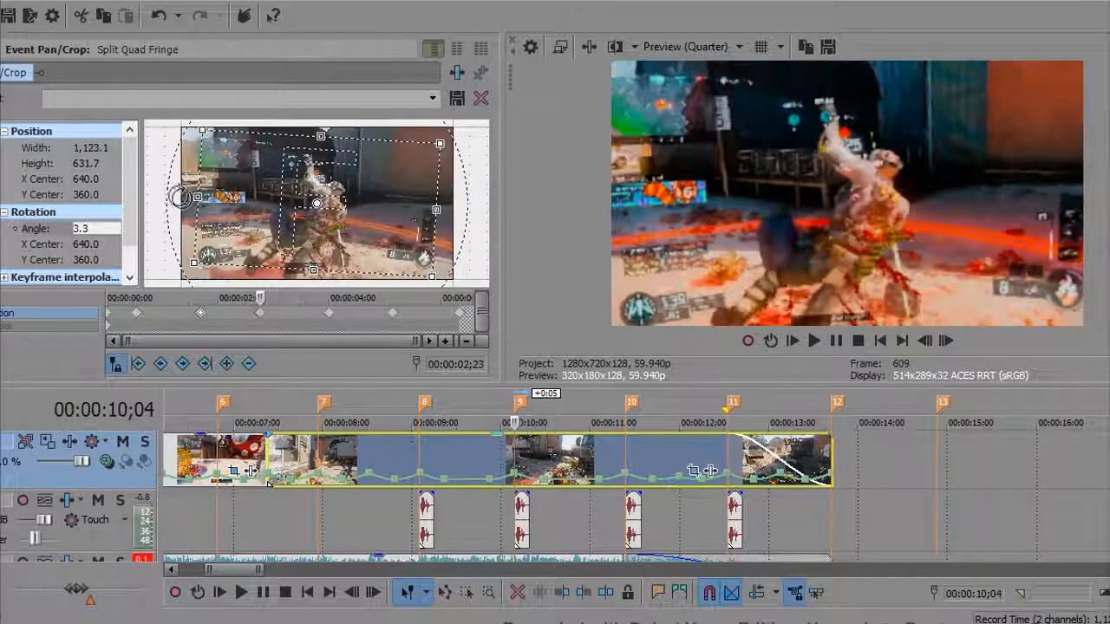
pyautogui.moveTo(173, 199); pyautogui.dragTo(182, 214)
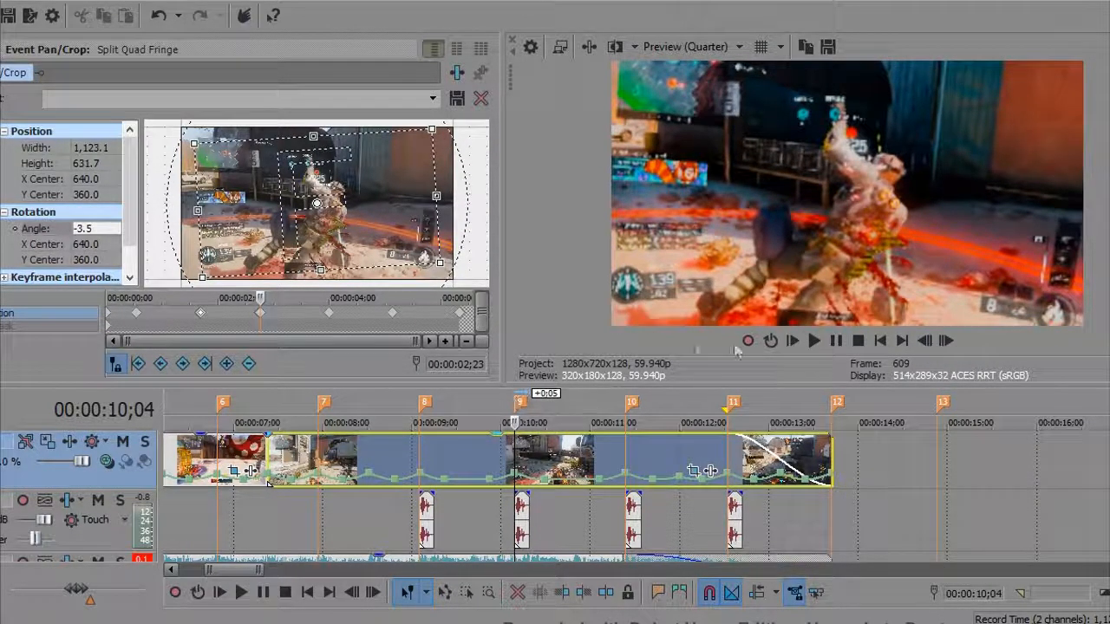
pyautogui.click(809, 342)
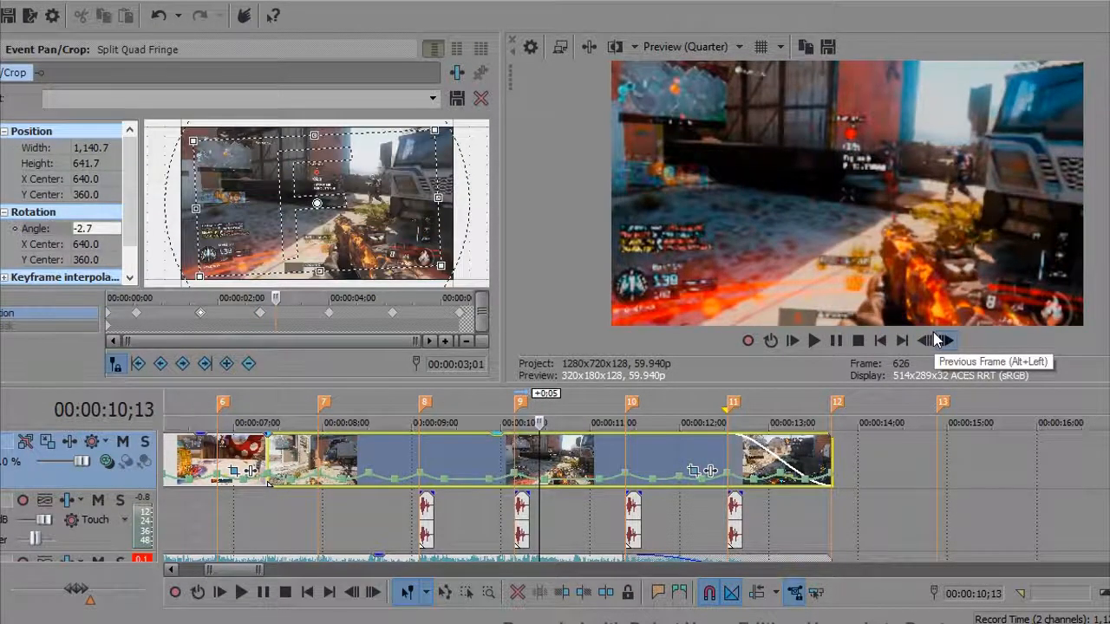
pyautogui.click(521, 467)
pyautogui.press('Left')
pyautogui.press('Left')
pyautogui.press('Left')
pyautogui.press('Left')
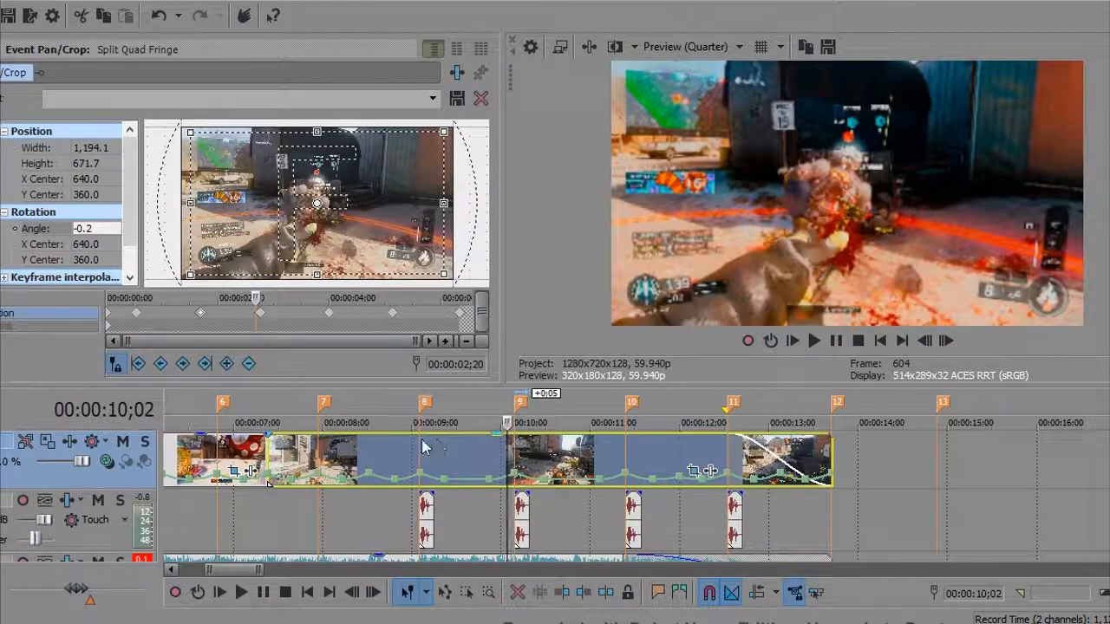
# Rotate the crop at marker 8 to about 2.7 degrees and step through the frames that follow it.
pyautogui.click(421, 441)
pyautogui.moveTo(173, 203); pyautogui.dragTo(173, 199)
pyautogui.click(945, 341)
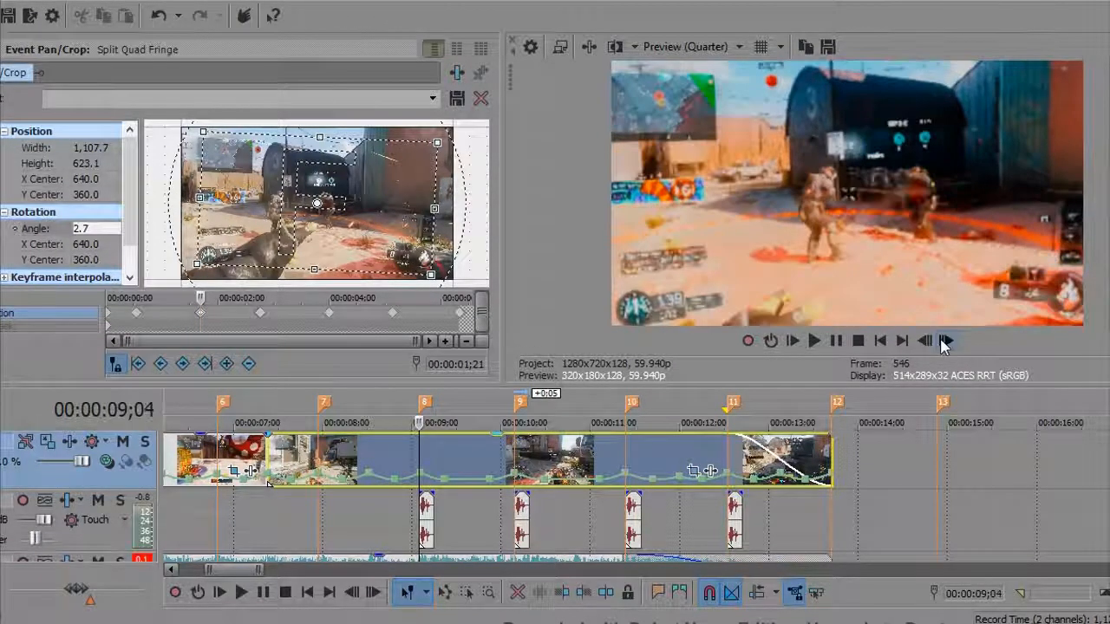
pyautogui.click(945, 341)
pyautogui.click(945, 341)
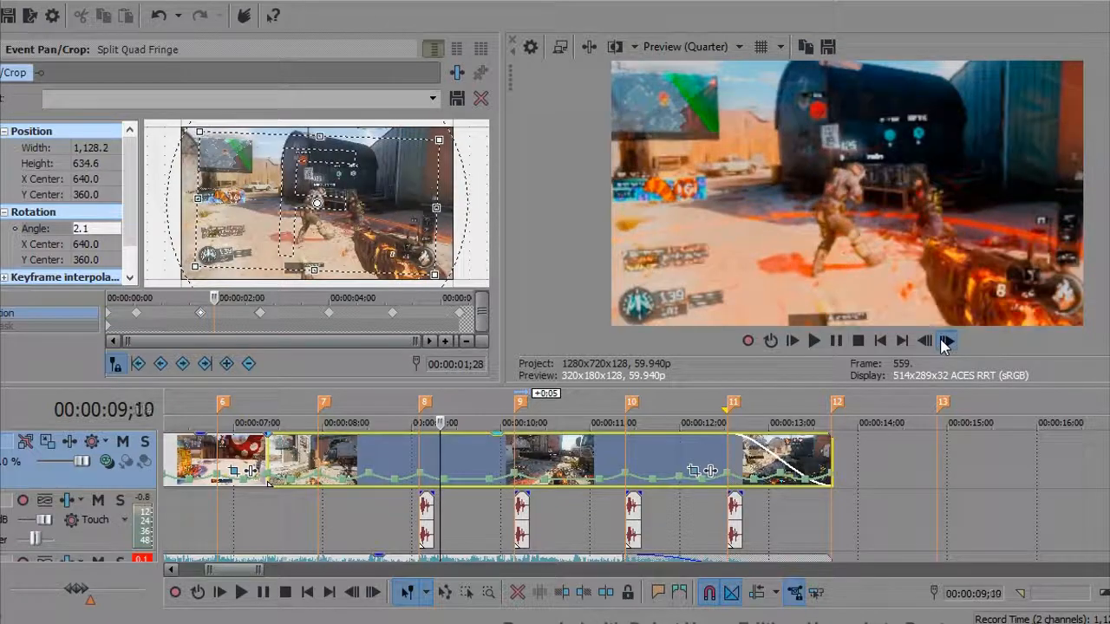
pyautogui.click(945, 341)
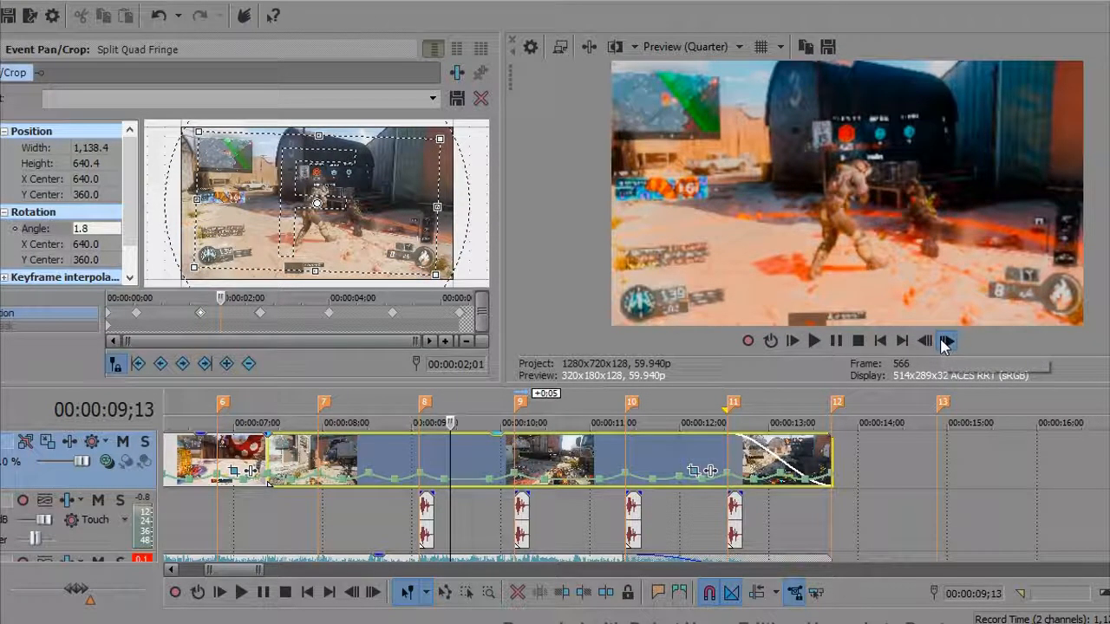
pyautogui.click(373, 593)
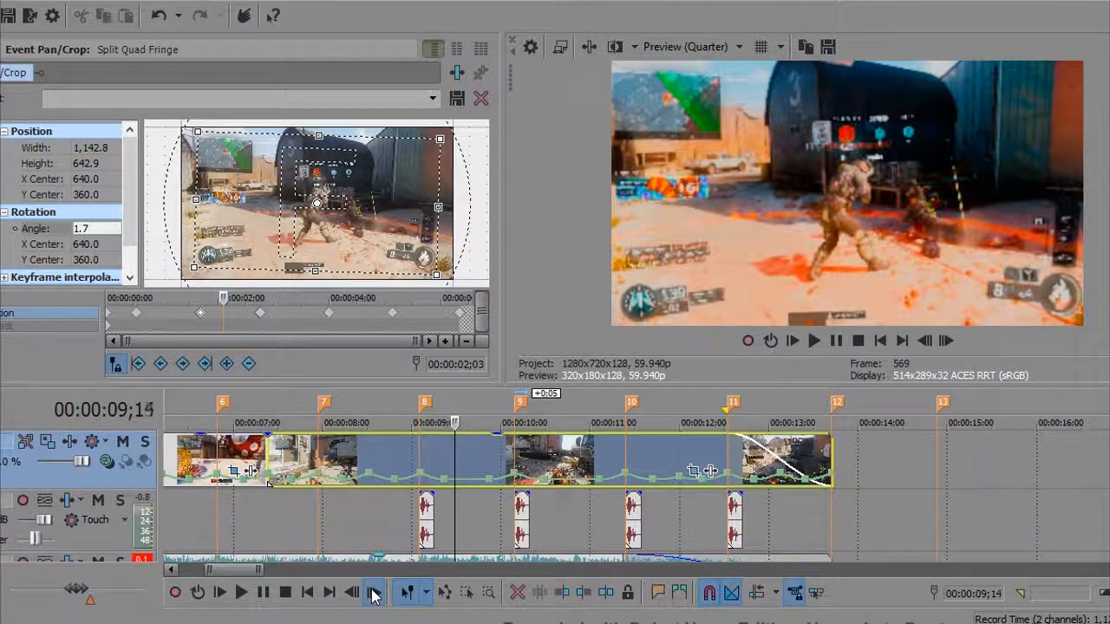
pyautogui.click(372, 593)
# Step frame by frame from just before marker 9 to well past it to check the reversed tilt.
pyautogui.click(507, 457)
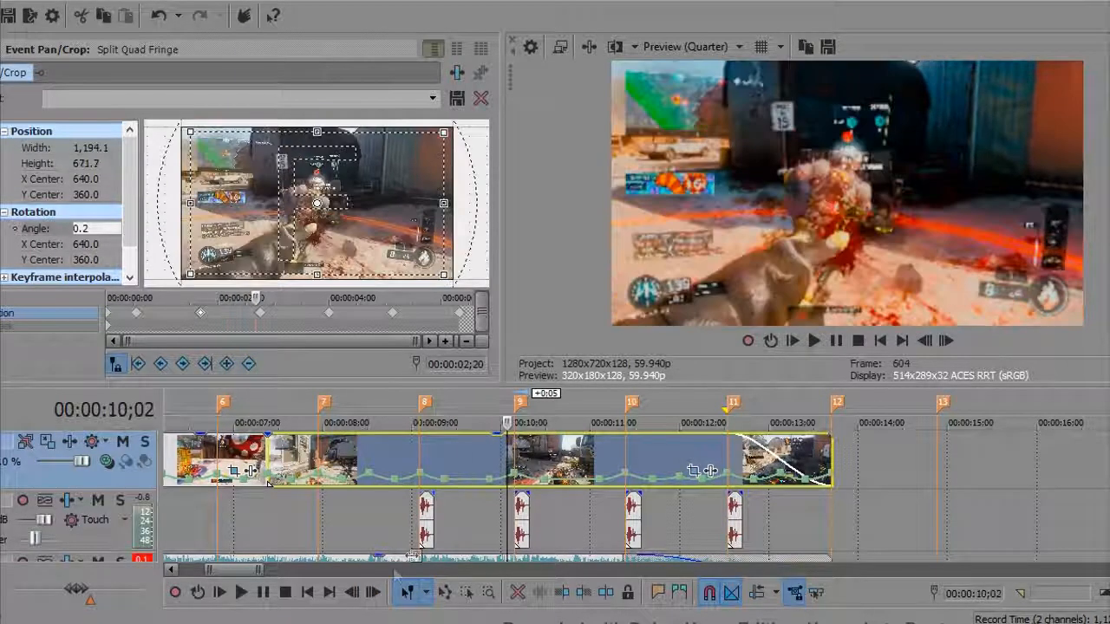
pyautogui.click(373, 592)
pyautogui.click(373, 592)
pyautogui.click(373, 592)
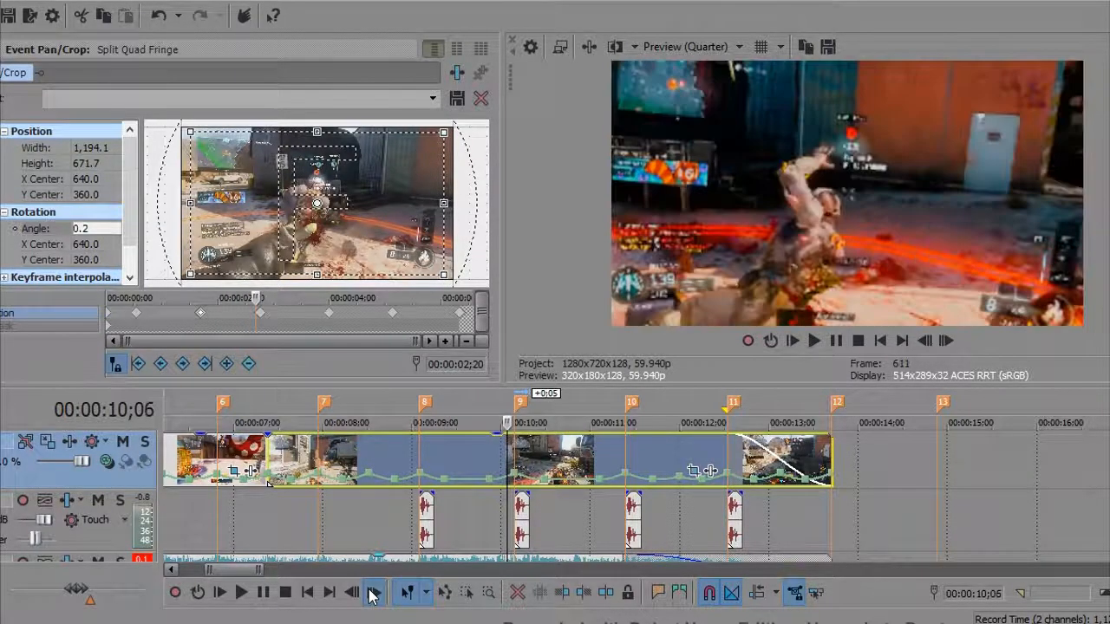
pyautogui.click(373, 592)
pyautogui.click(373, 592)
pyautogui.click(372, 592)
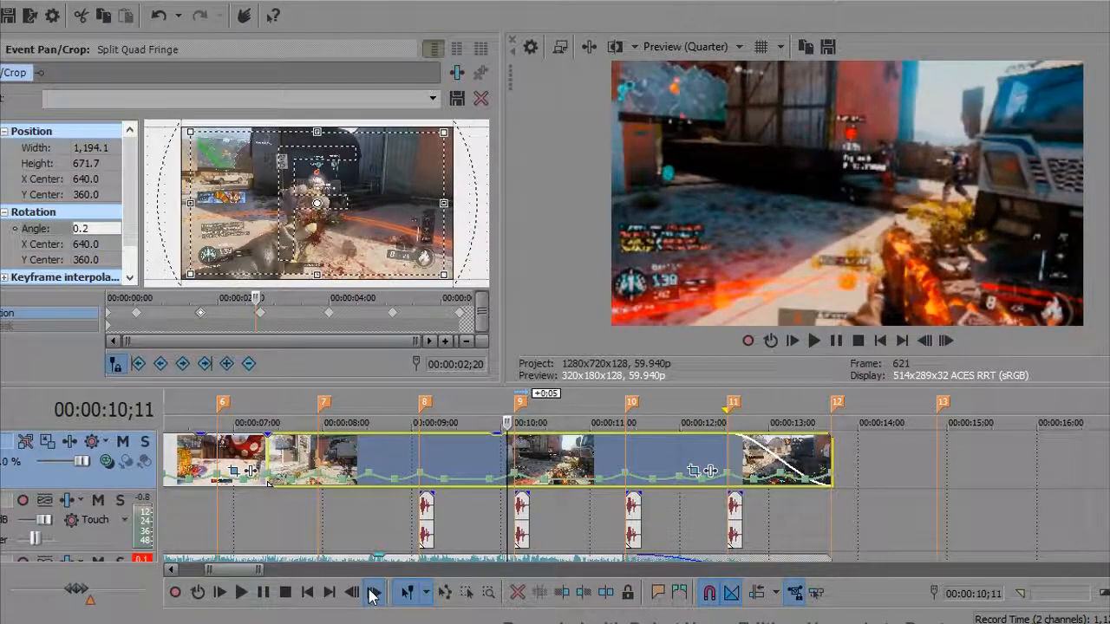
pyautogui.click(373, 592)
pyautogui.click(373, 592)
pyautogui.click(373, 593)
pyautogui.click(373, 592)
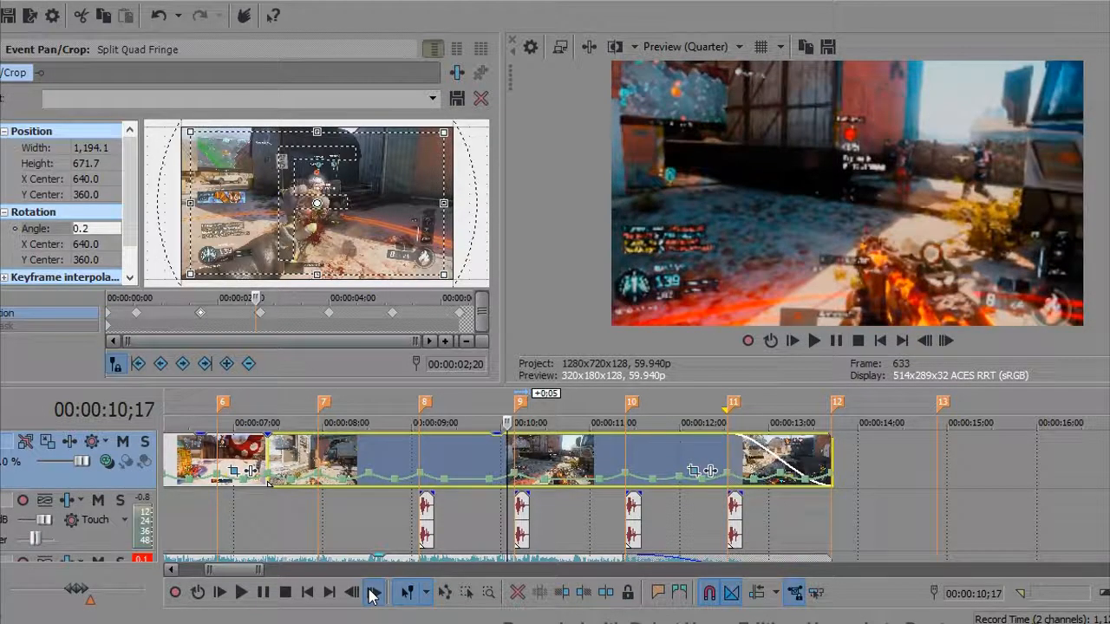
pyautogui.click(373, 593)
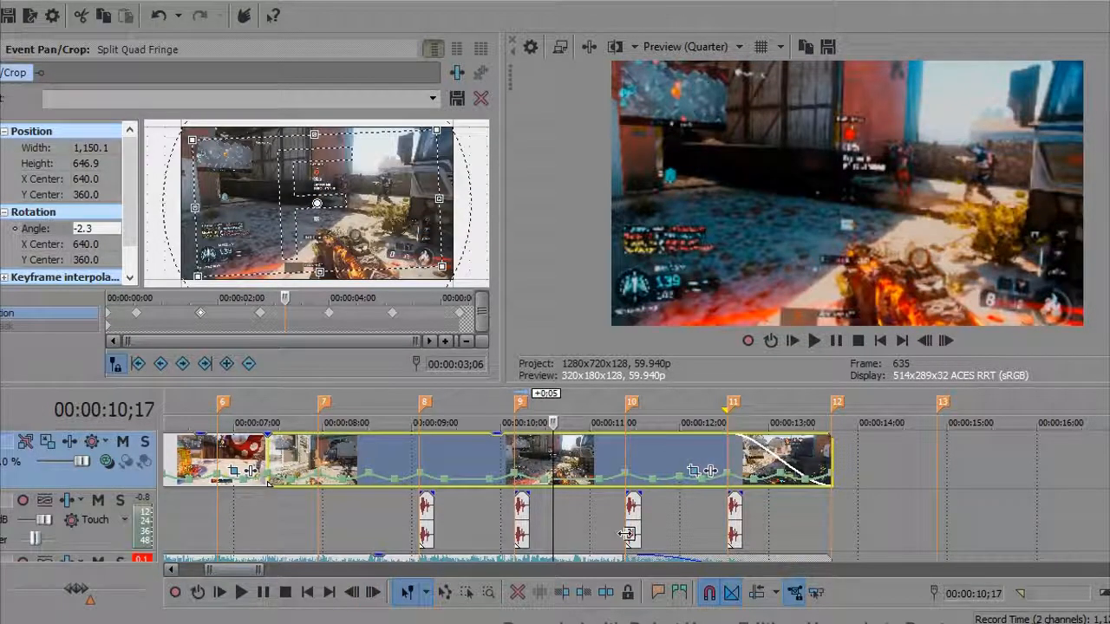
# Step frame by frame from just before marker 7 to check the crop movement there.
pyautogui.click(623, 459)
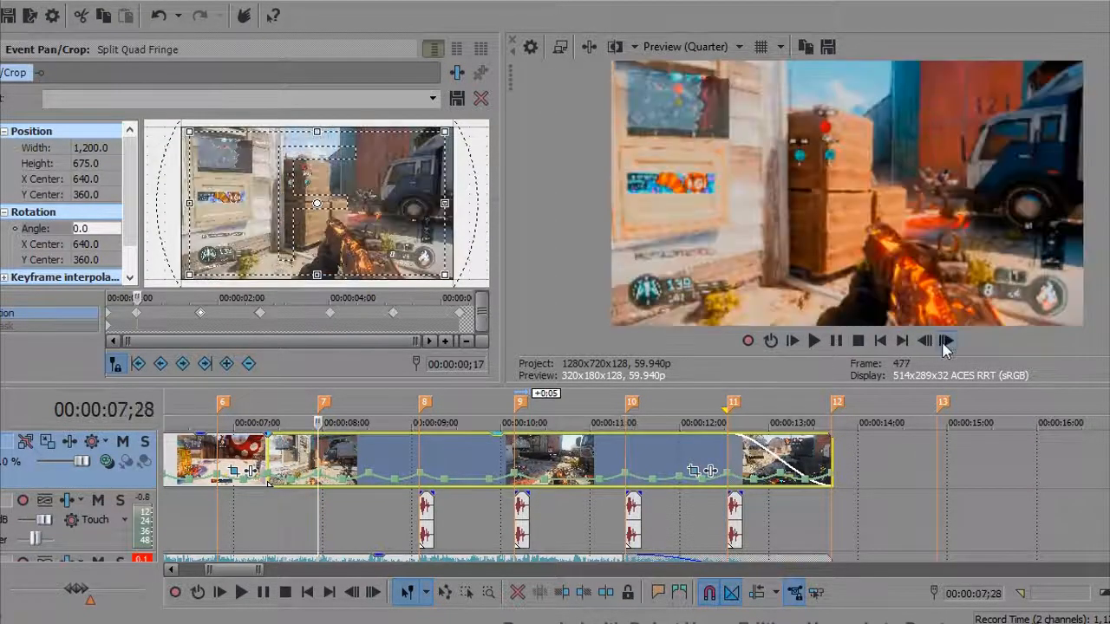
pyautogui.click(946, 342)
pyautogui.click(945, 343)
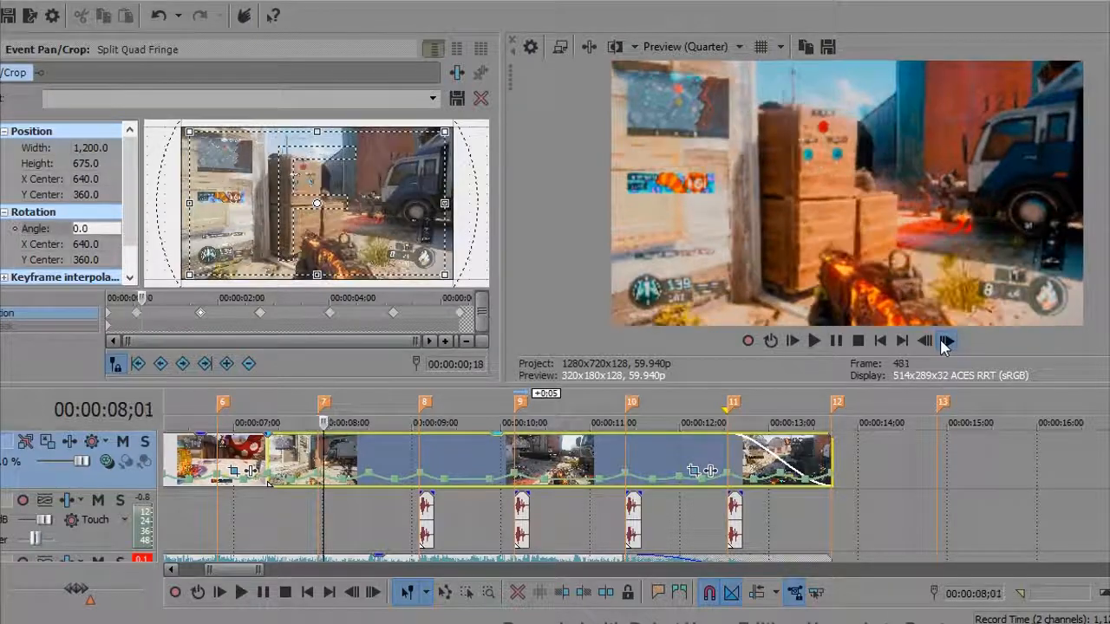
pyautogui.click(945, 343)
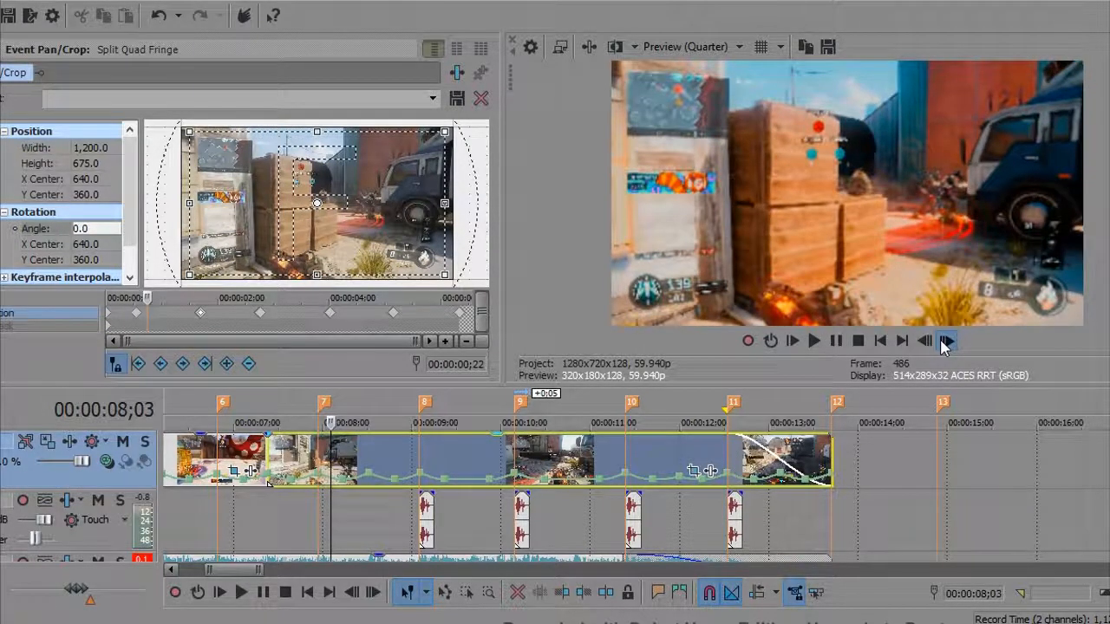
pyautogui.click(946, 343)
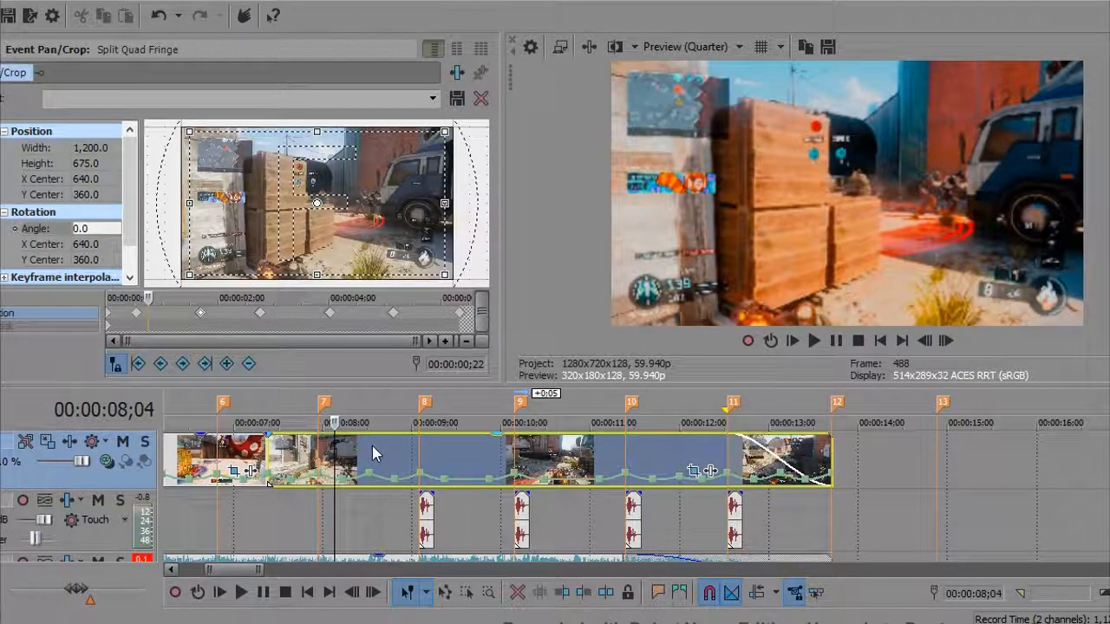